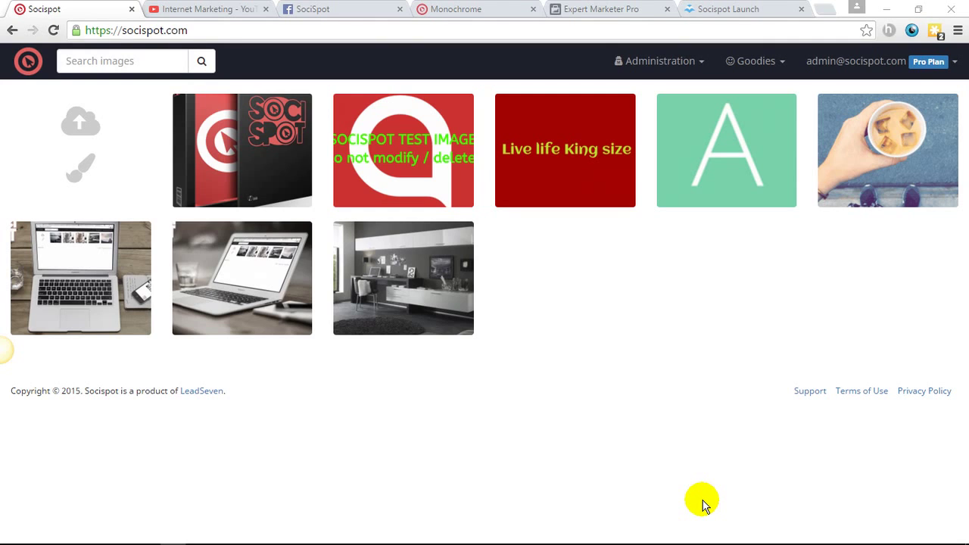
# Upload soci2.jpg from the files matching 'soci' as the new interactive image
pyautogui.click(69, 125)
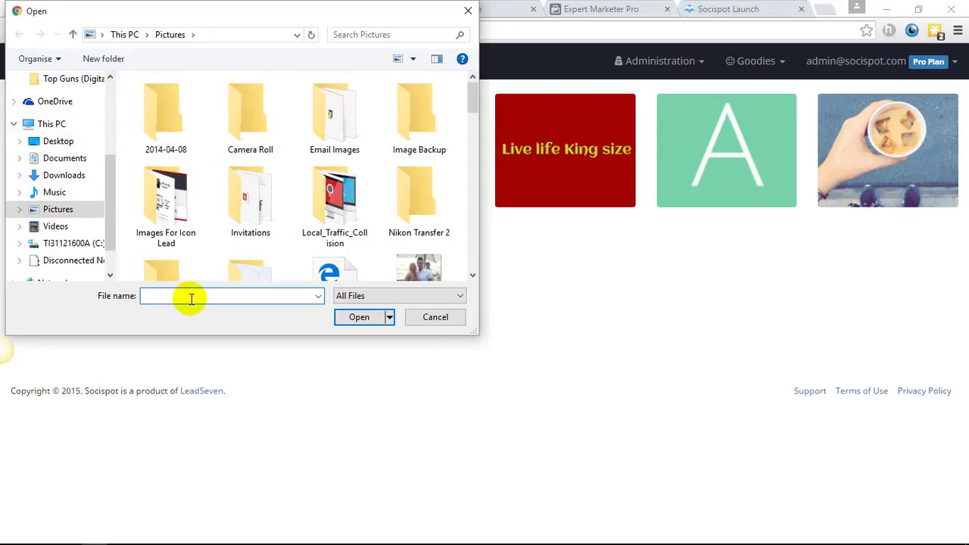
pyautogui.write('soci')
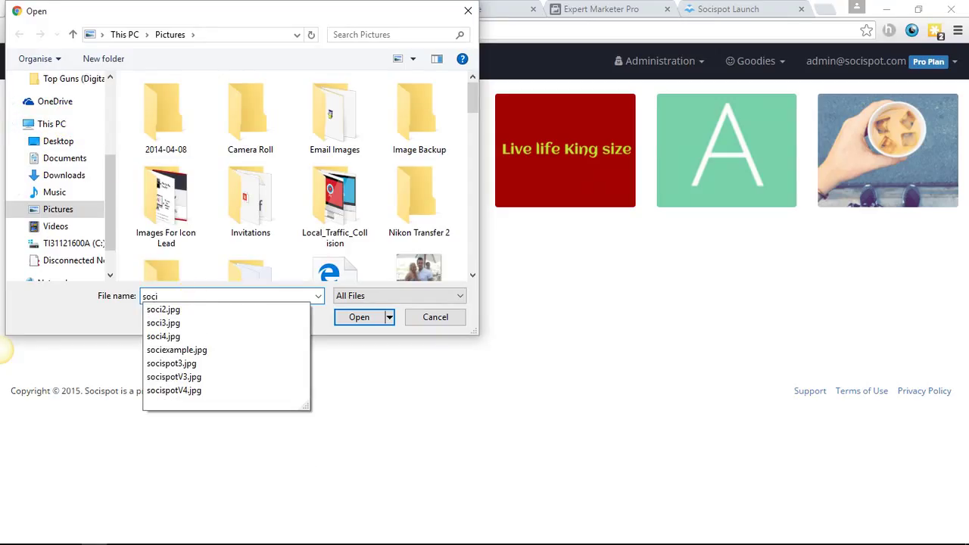
pyautogui.click(194, 308)
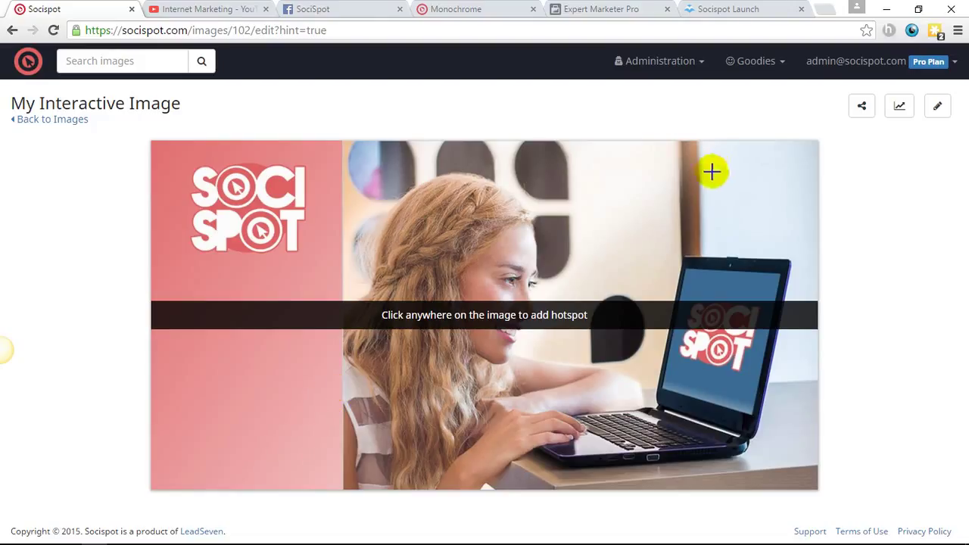
# Place a new Social hotspot on the wall behind the woman
pyautogui.click(623, 221)
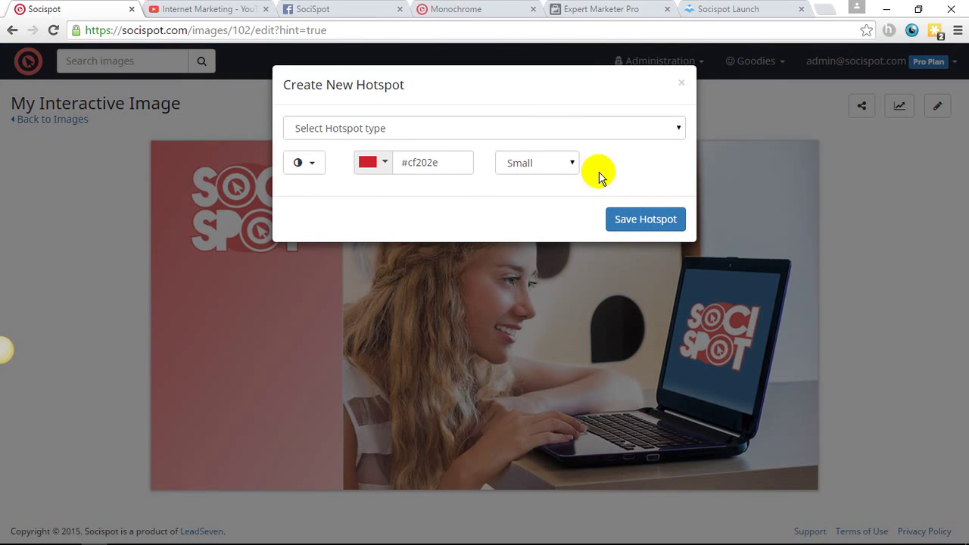
pyautogui.click(677, 131)
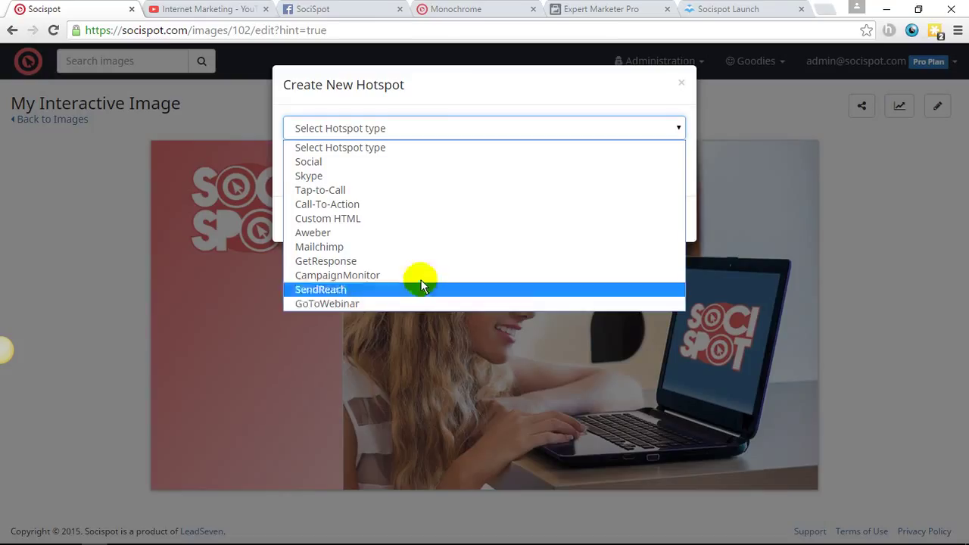
pyautogui.click(412, 161)
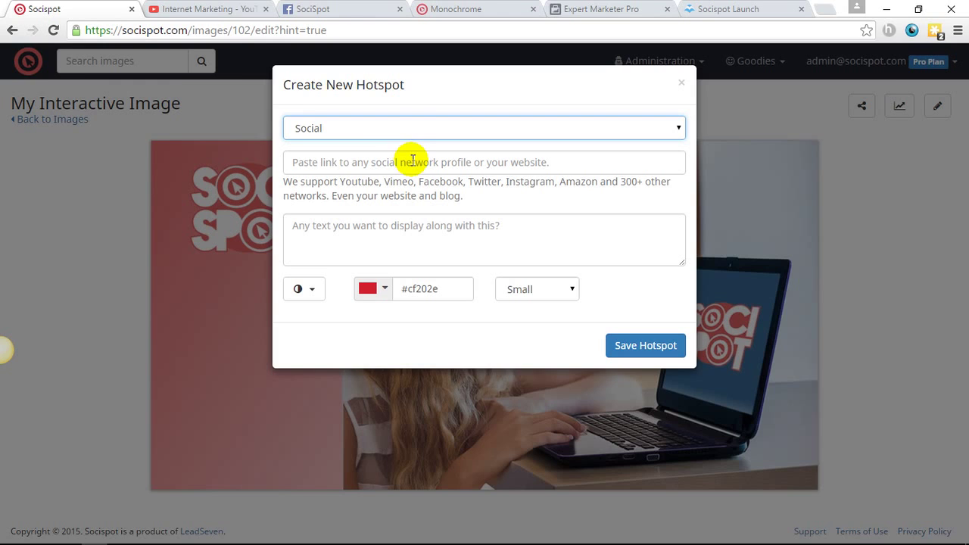
# Link the hotspot to the copied YouTube video URL with the text 'Watch this now'
pyautogui.click(228, 11)
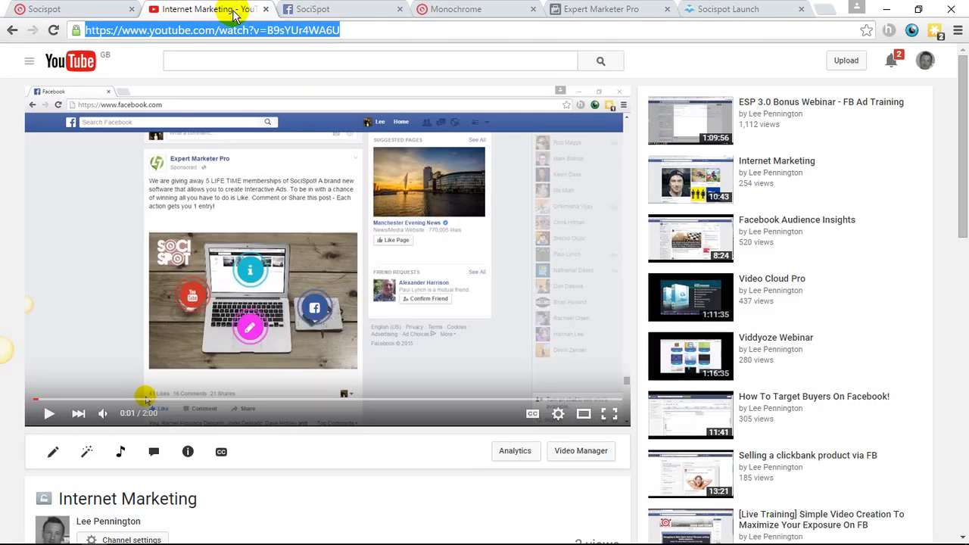
pyautogui.rightClick(154, 33)
pyautogui.click(199, 82)
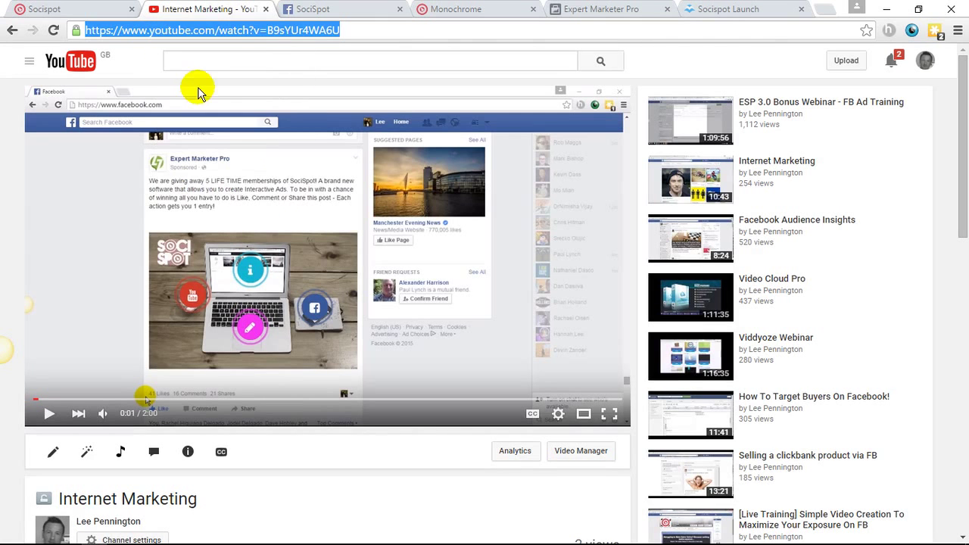
pyautogui.click(99, 12)
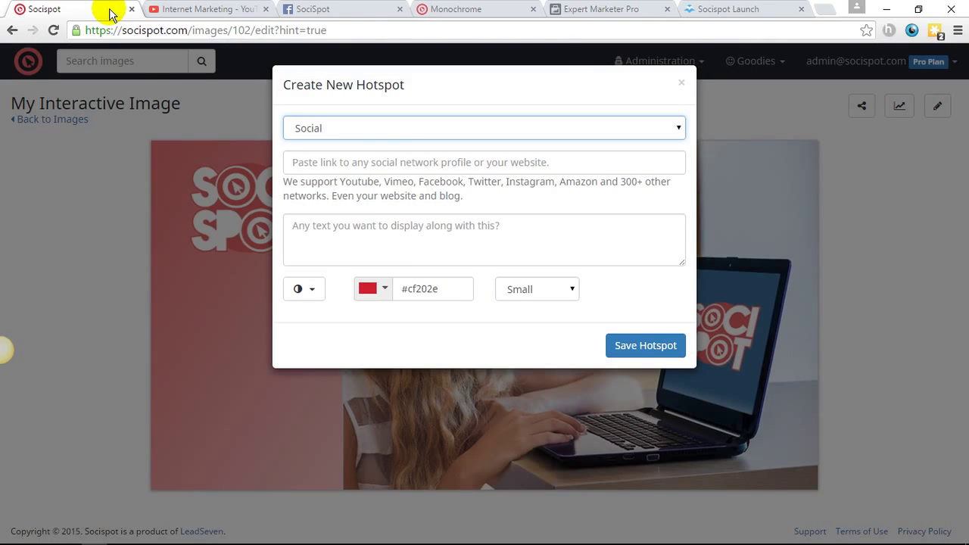
pyautogui.rightClick(366, 163)
pyautogui.click(402, 248)
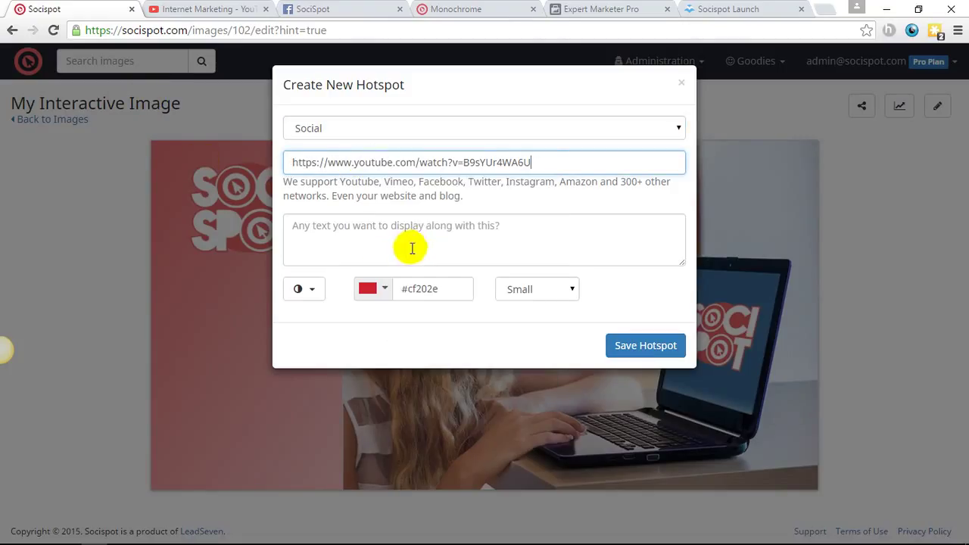
pyautogui.click(337, 236)
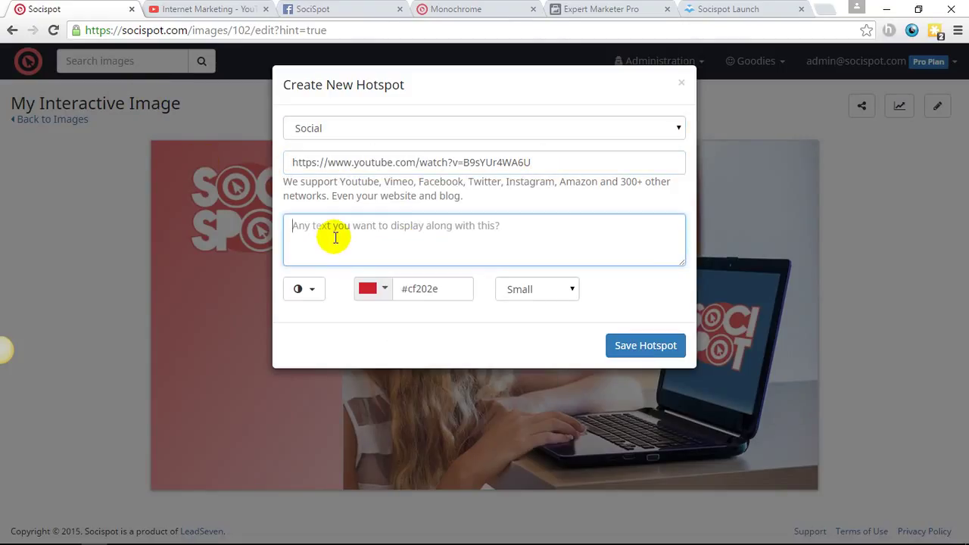
pyautogui.write('Watch this now')
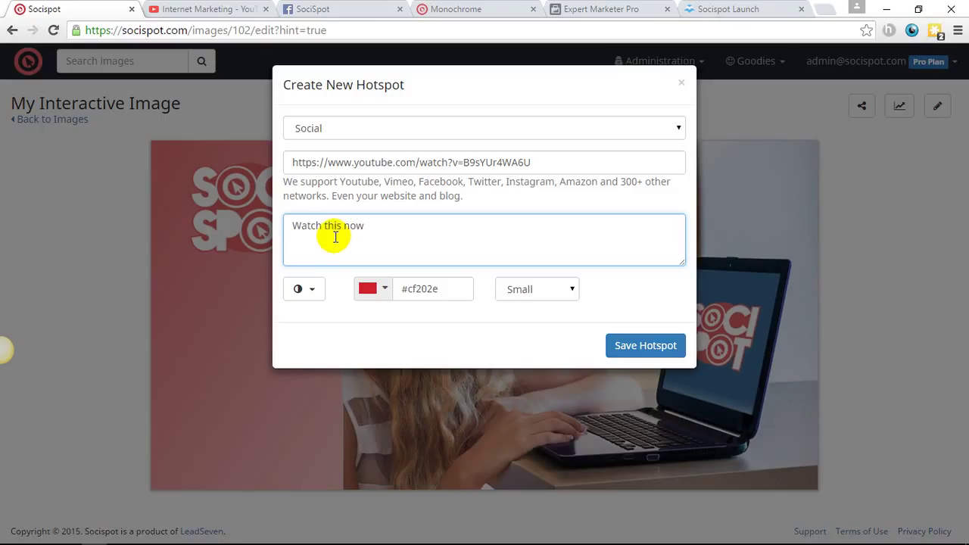
# Choose the YouTube icon from page 21 of the hotspot icon picker
pyautogui.click(311, 289)
pyautogui.click(362, 327)
pyautogui.click(361, 328)
pyautogui.click(362, 328)
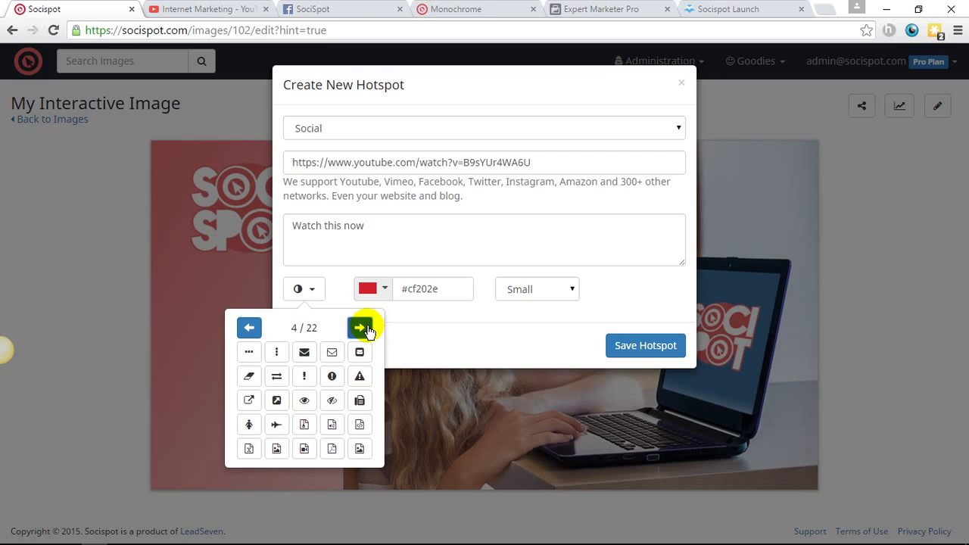
pyautogui.click(361, 328)
pyautogui.click(361, 328)
pyautogui.click(362, 328)
pyautogui.click(362, 328)
pyautogui.click(362, 328)
pyautogui.click(362, 328)
pyautogui.click(362, 328)
pyautogui.click(362, 328)
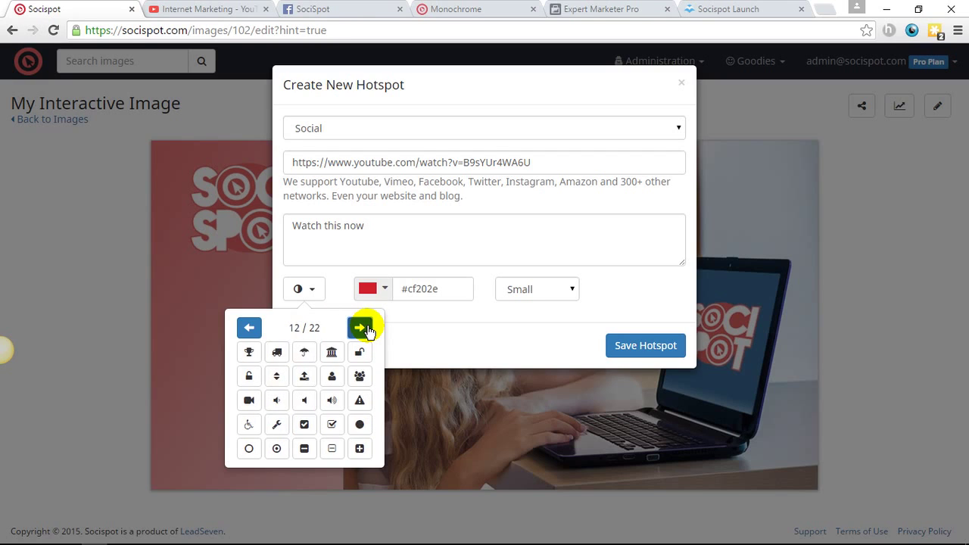
pyautogui.click(361, 328)
pyautogui.click(362, 328)
pyautogui.click(362, 327)
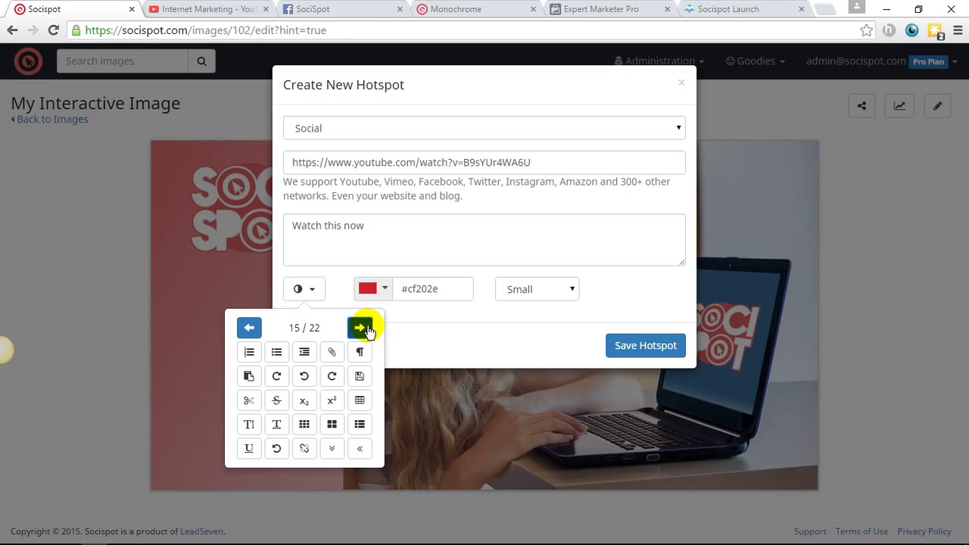
pyautogui.click(362, 328)
pyautogui.click(362, 328)
pyautogui.click(362, 328)
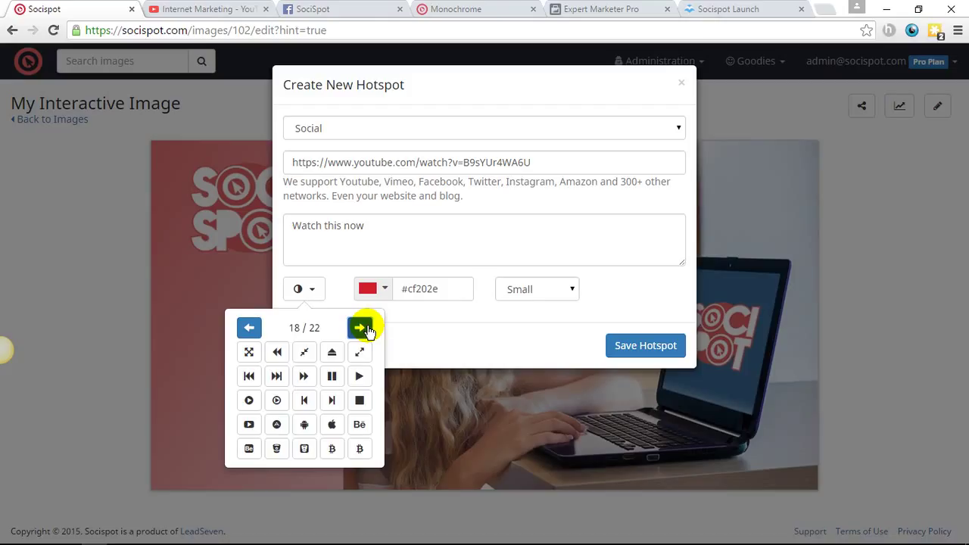
pyautogui.click(362, 328)
pyautogui.click(362, 328)
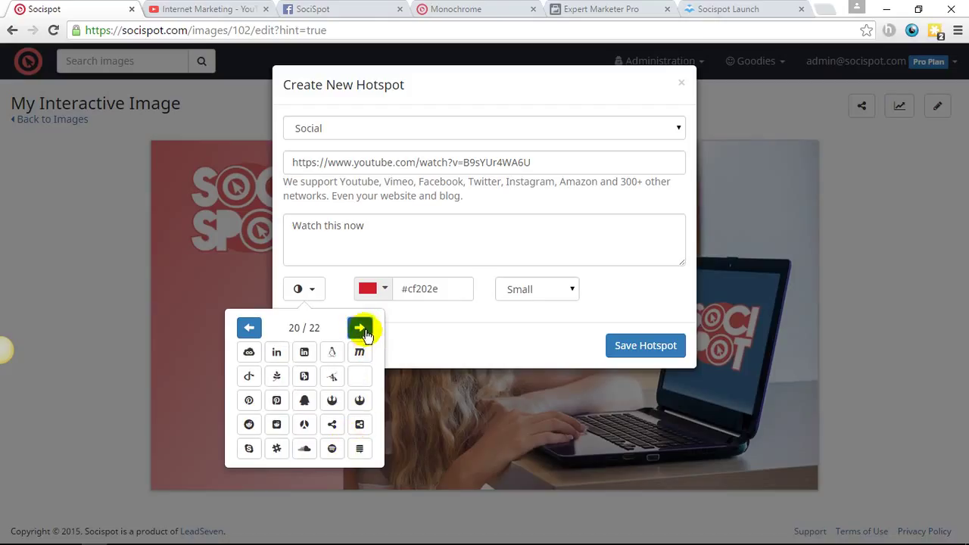
pyautogui.click(362, 328)
pyautogui.click(359, 449)
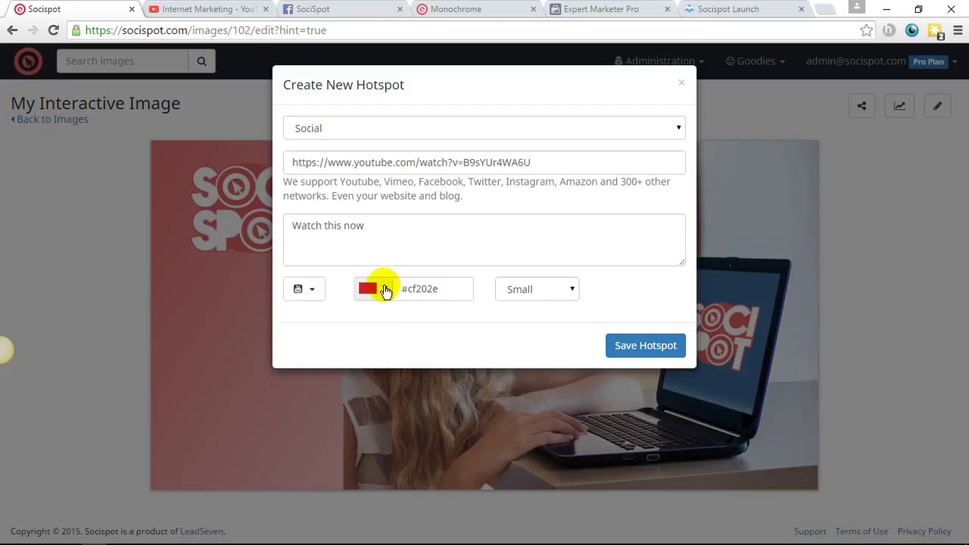
# Set the hotspot size to Large, keep colour #cf202e, and save it
pyautogui.click(385, 291)
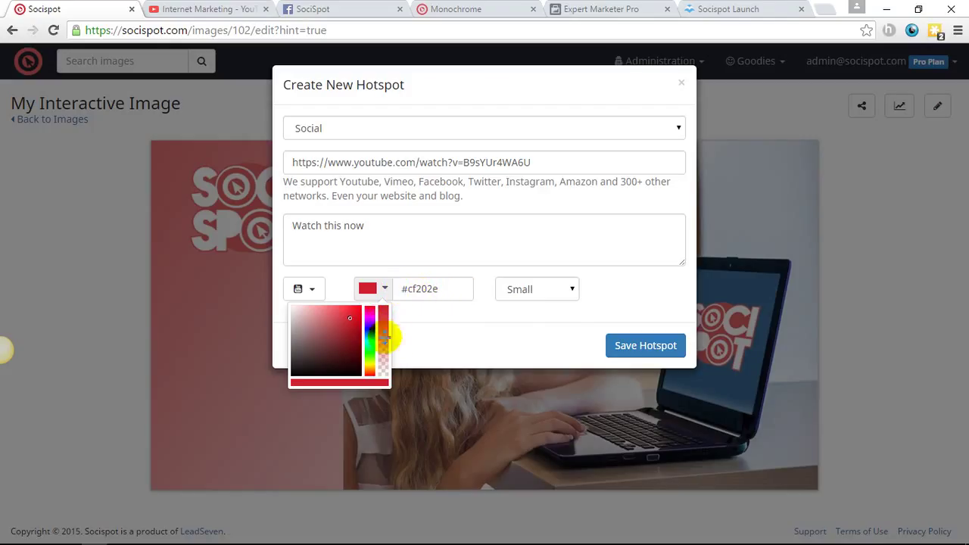
pyautogui.click(568, 289)
pyautogui.click(536, 335)
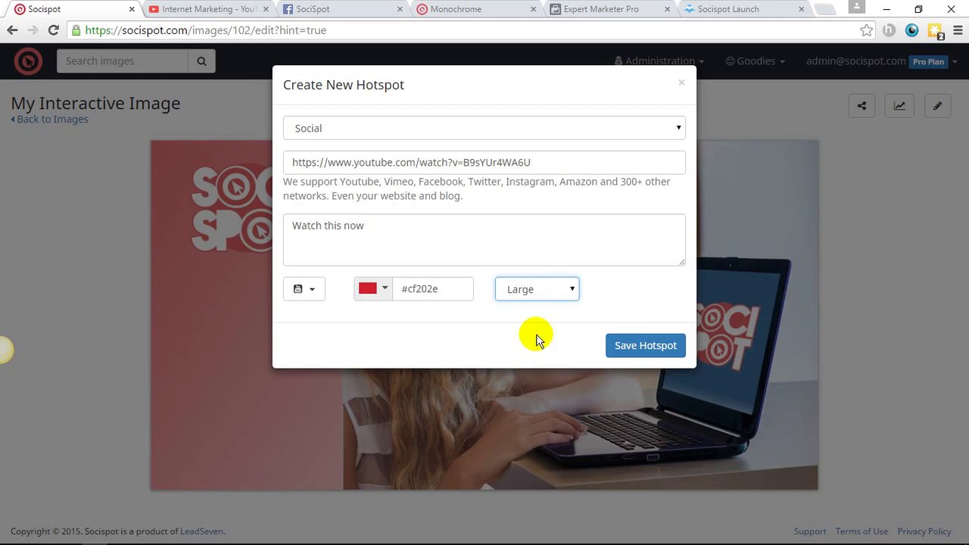
pyautogui.click(643, 348)
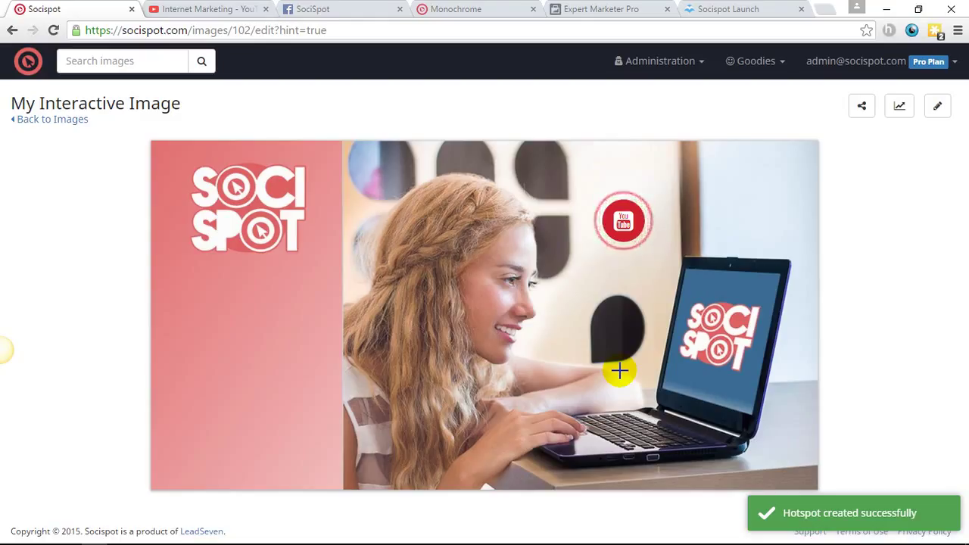
# Show the YouTube hotspot's preview card with the video thumbnail and 'Watch this now'
pyautogui.moveTo(623, 226)
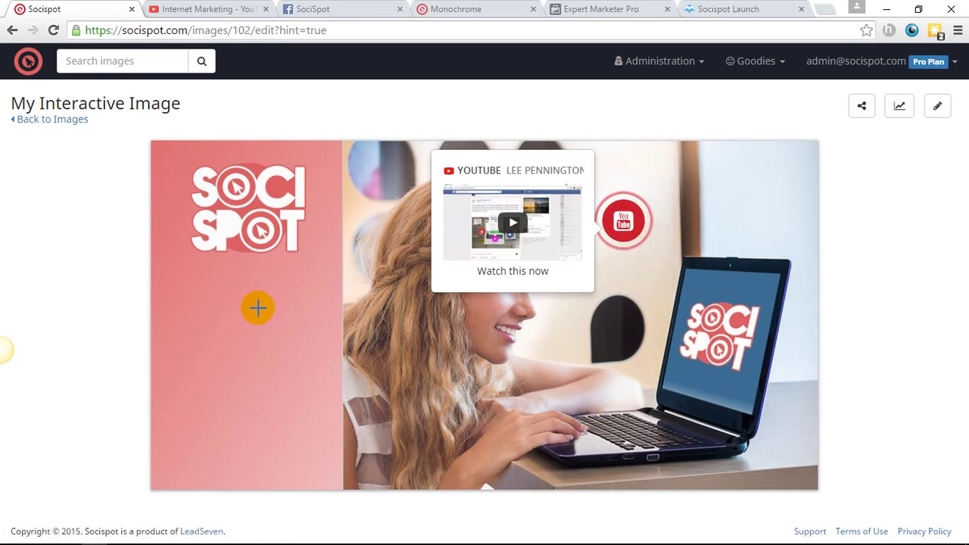
# Add a Social hotspot on the pink area linking to the SociSpot Facebook page, captioned 'Like this page now for more info'
pyautogui.click(245, 316)
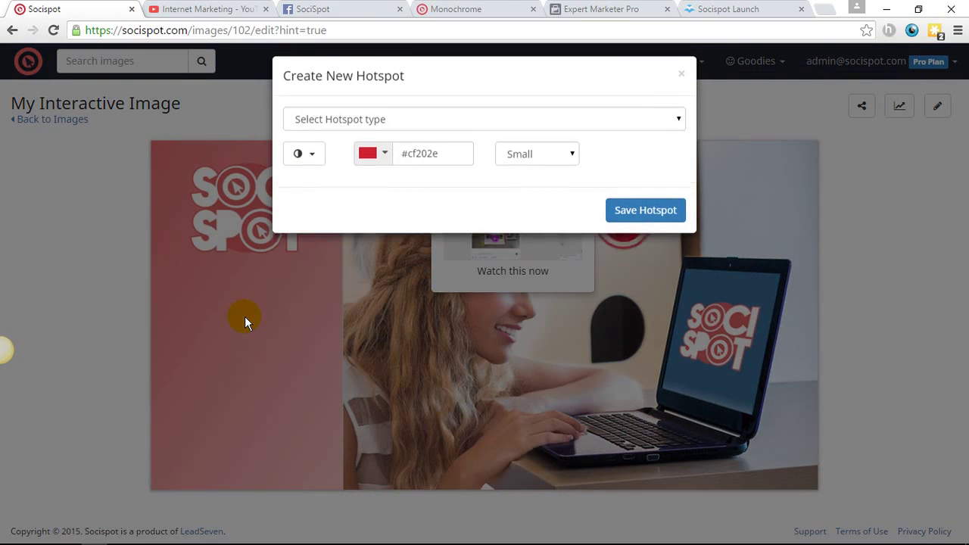
pyautogui.click(678, 132)
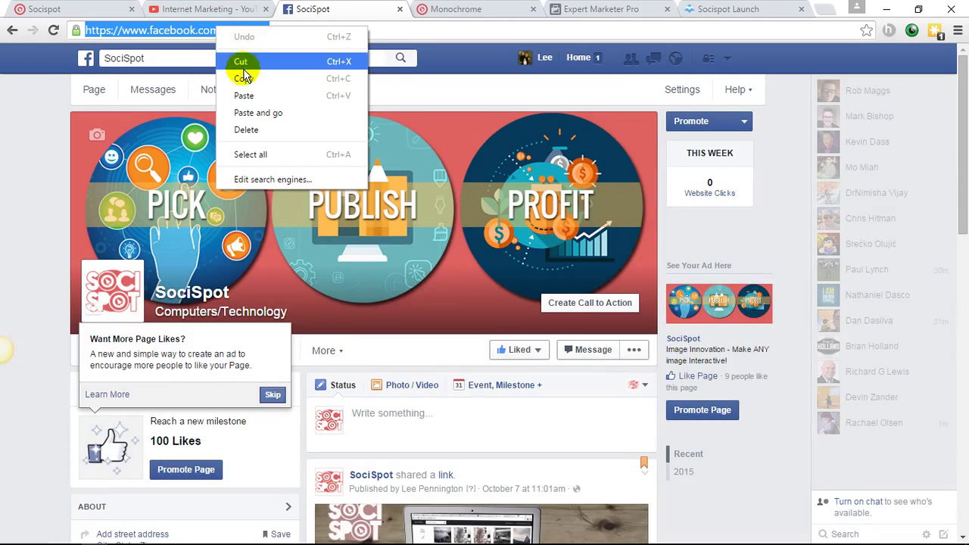
pyautogui.click(243, 62)
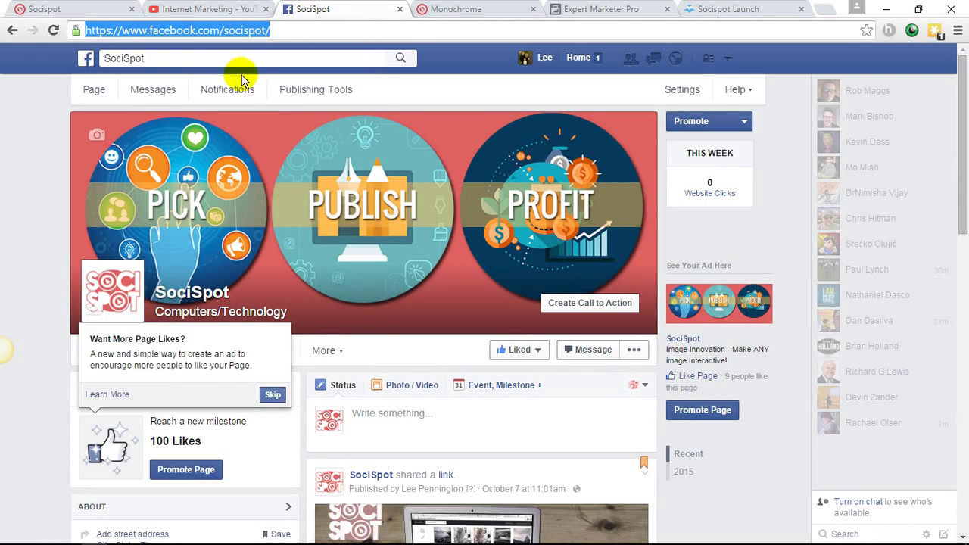
pyautogui.click(102, 10)
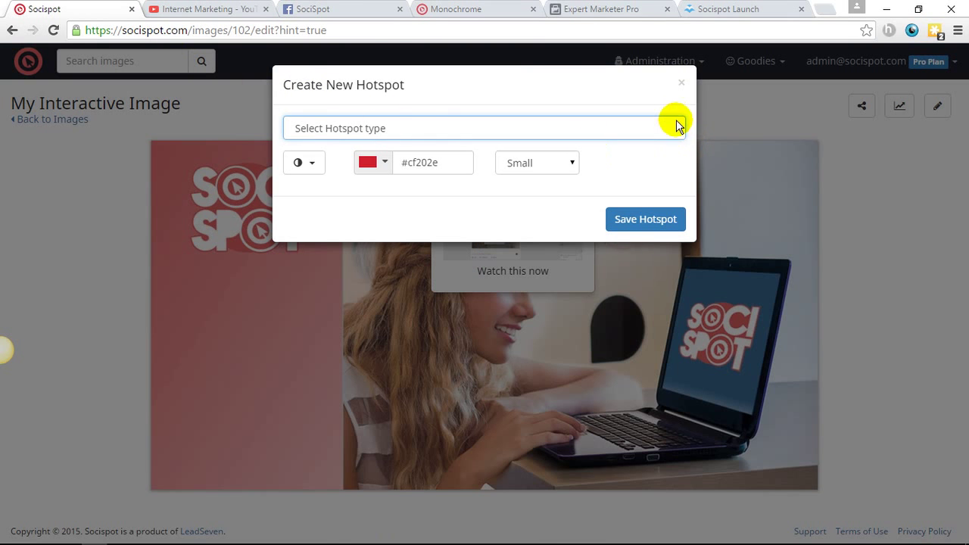
pyautogui.click(676, 123)
pyautogui.click(385, 162)
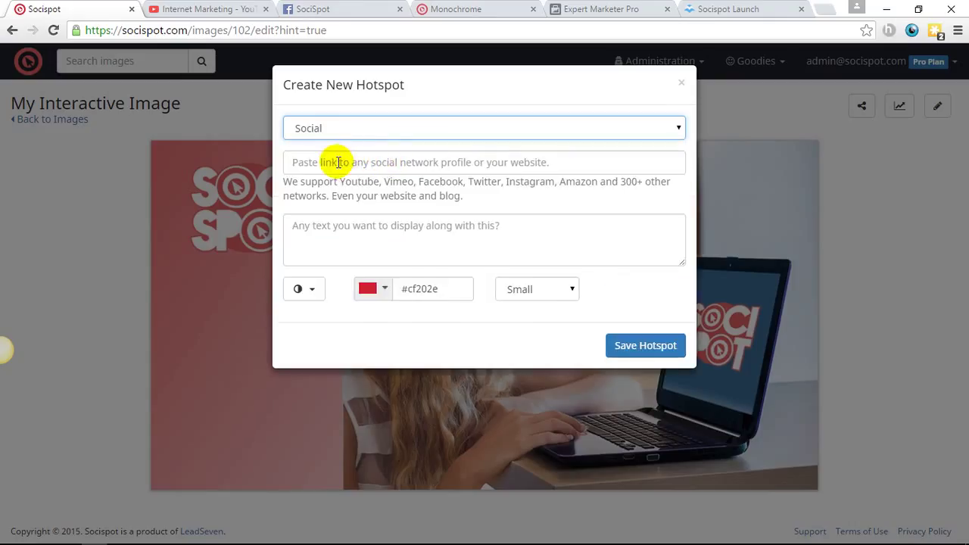
pyautogui.rightClick(337, 162)
pyautogui.click(372, 246)
pyautogui.click(391, 228)
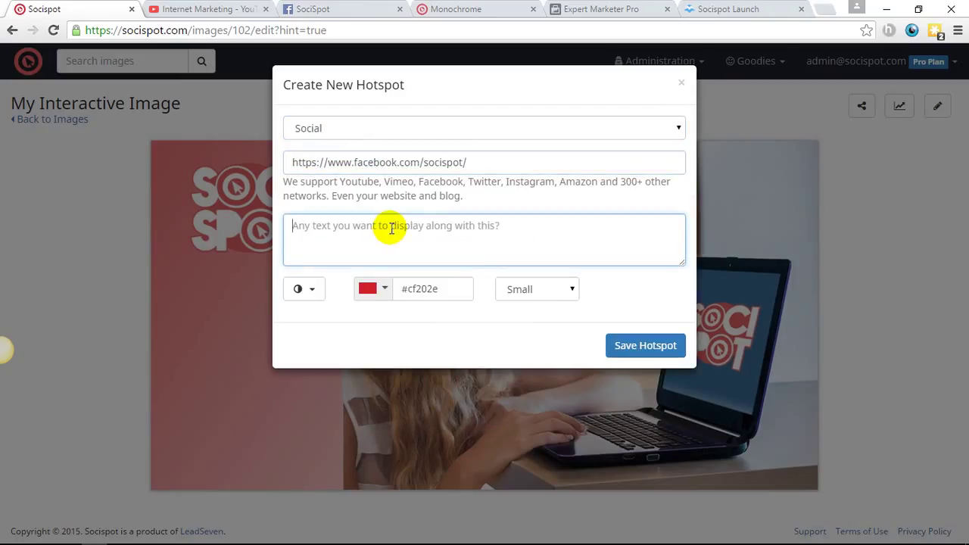
pyautogui.write('Like this pa')
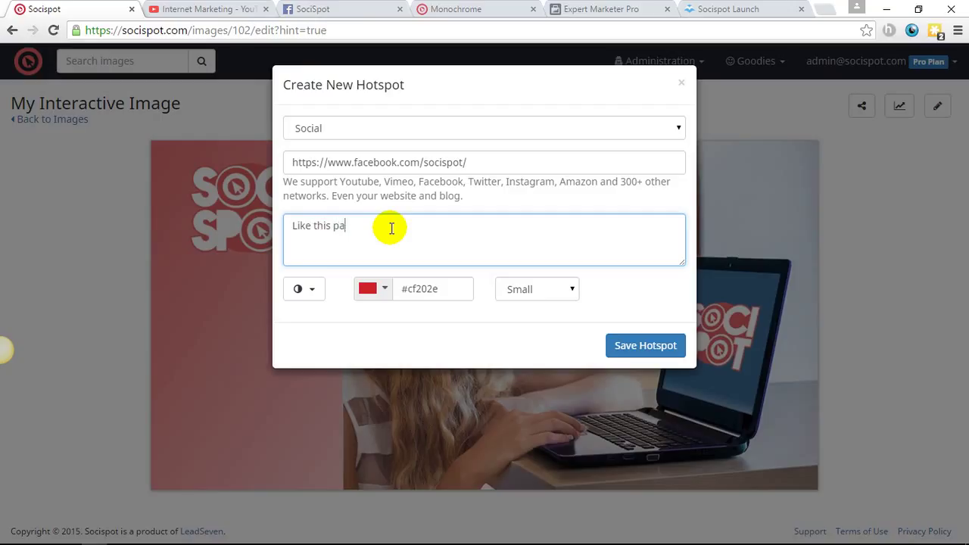
pyautogui.write('ge now for more info')
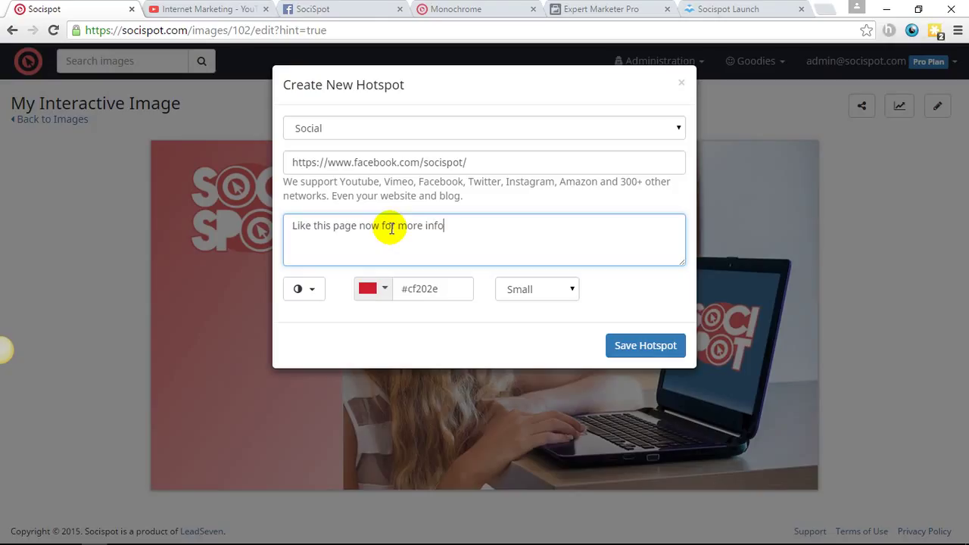
# Give the hotspot the heart outline icon in blue (#2032cf)
pyautogui.click(307, 290)
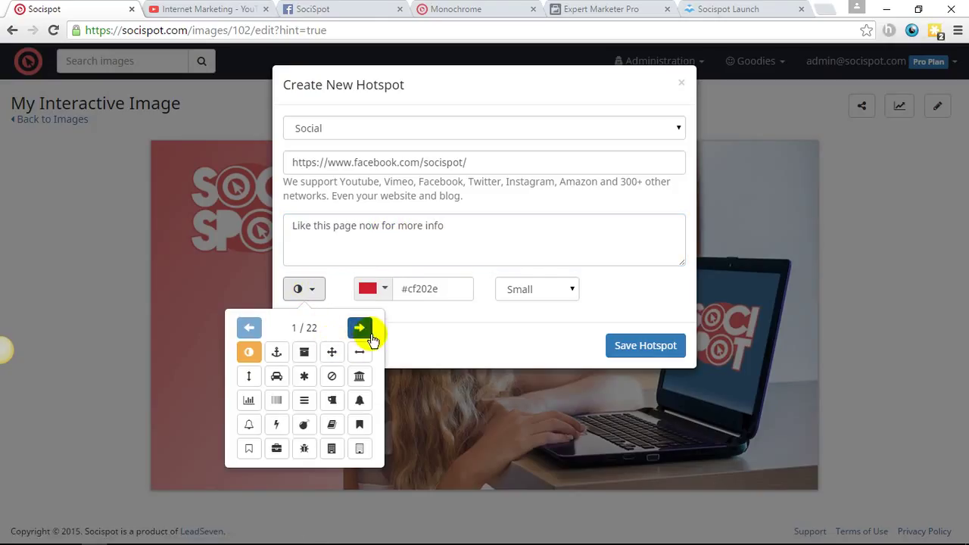
pyautogui.click(359, 328)
pyautogui.click(359, 328)
pyautogui.click(360, 328)
pyautogui.click(360, 328)
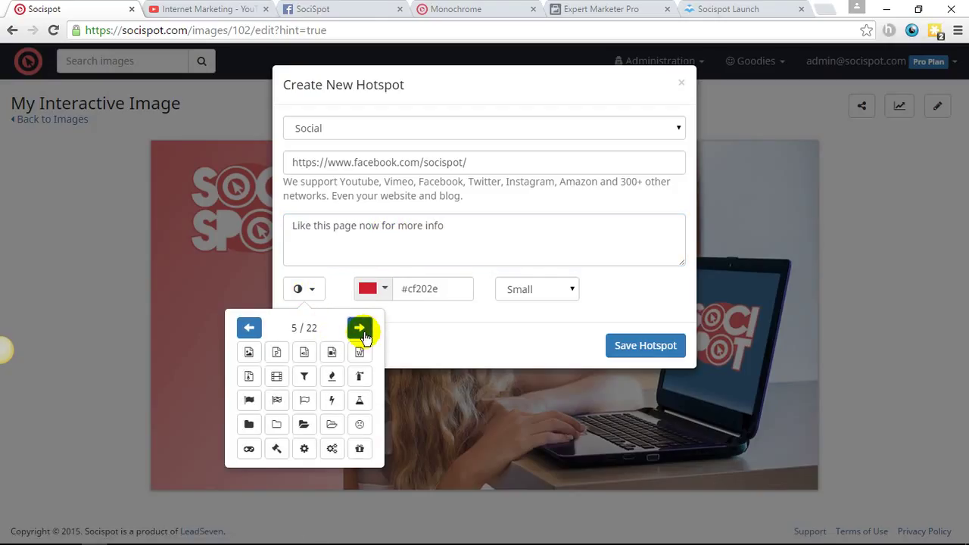
pyautogui.click(360, 328)
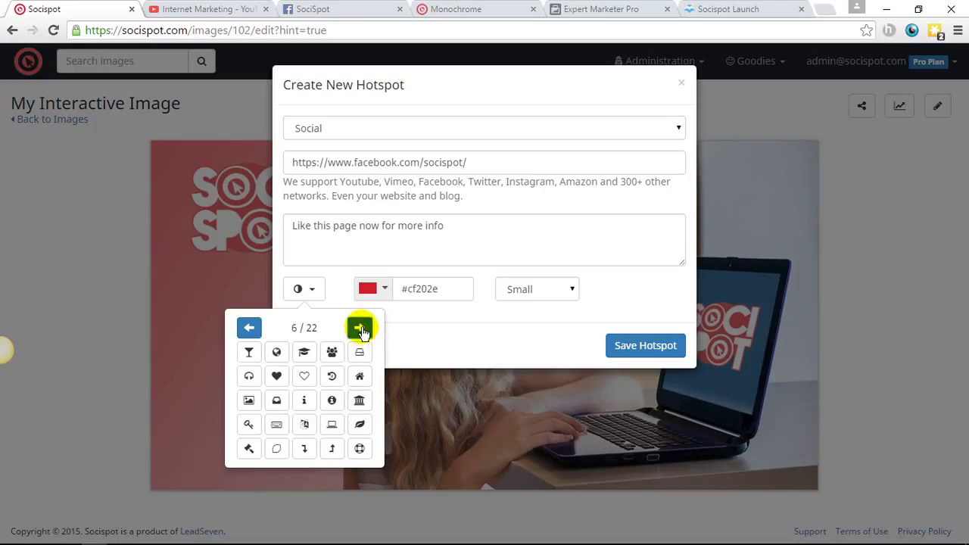
pyautogui.click(304, 375)
pyautogui.click(387, 289)
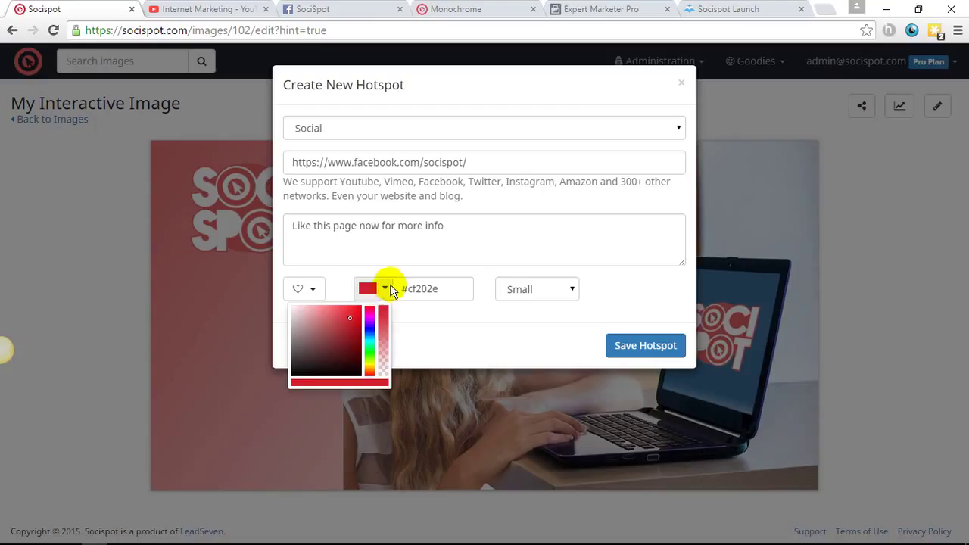
pyautogui.click(371, 326)
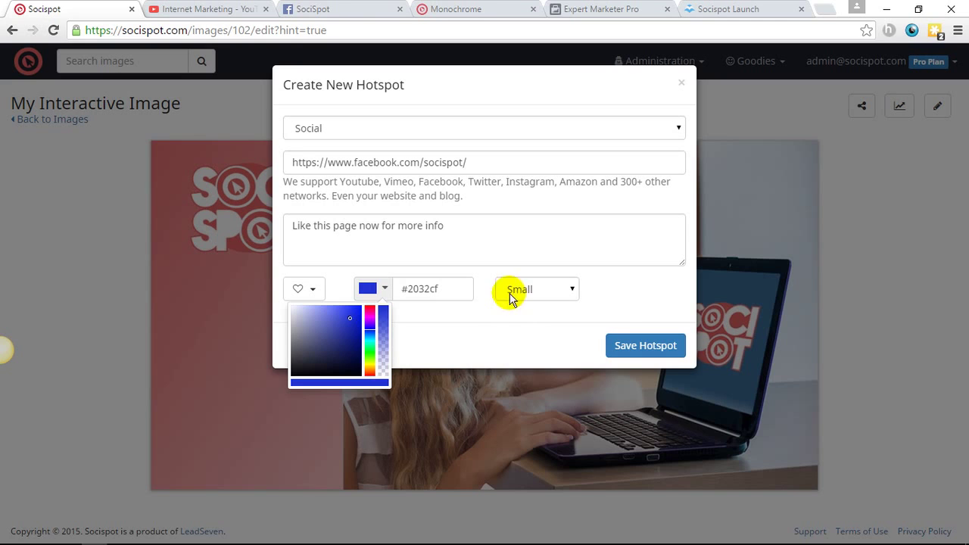
# Save the blue heart hotspot, check its Facebook preview card, and close the extra Facebook tab
pyautogui.click(630, 344)
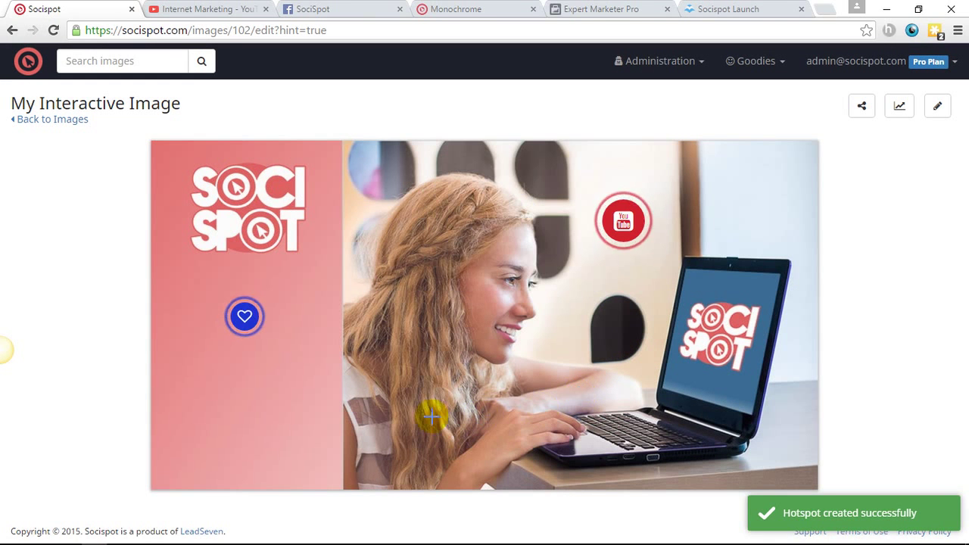
pyautogui.moveTo(244, 328)
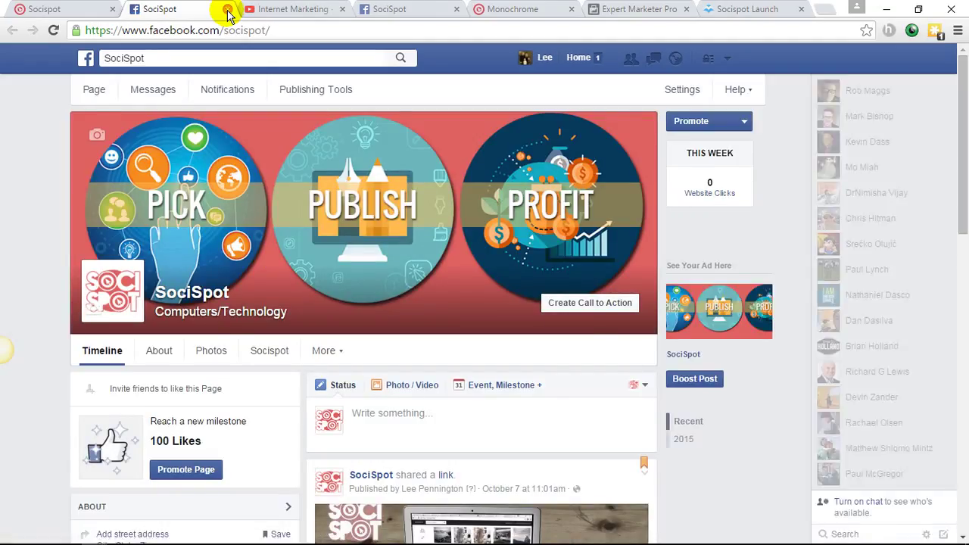
pyautogui.click(227, 9)
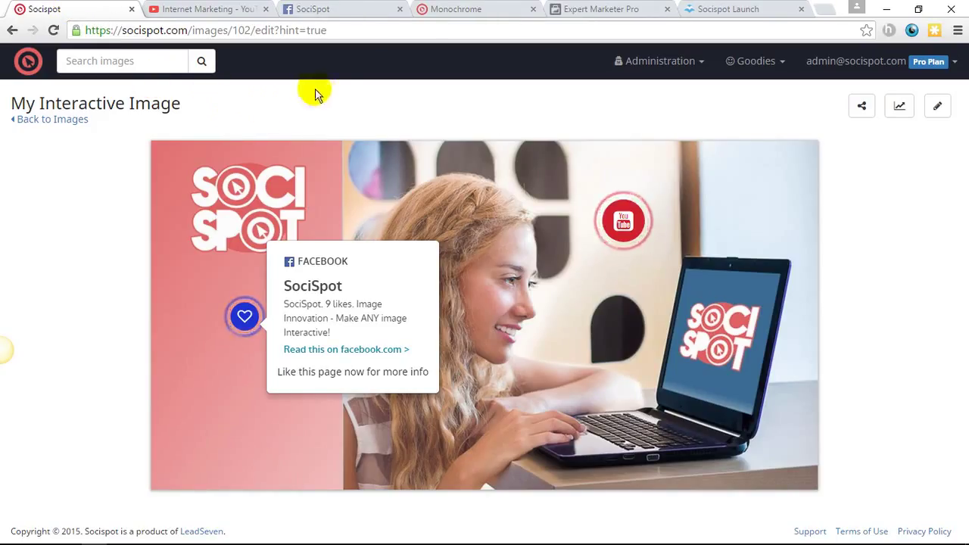
# On the Monochrome embed demo, preview the phone, green heart and Test Form hotspots
pyautogui.click(467, 8)
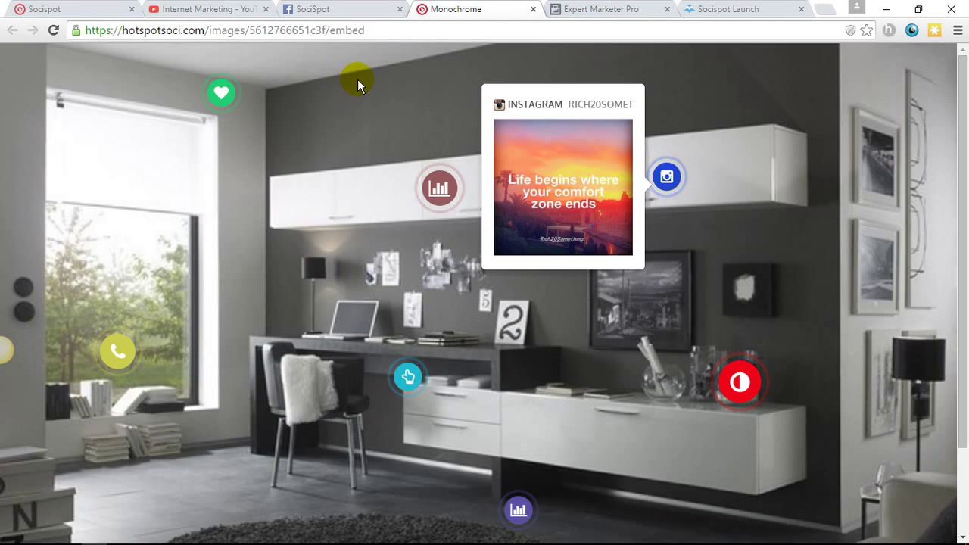
pyautogui.click(338, 92)
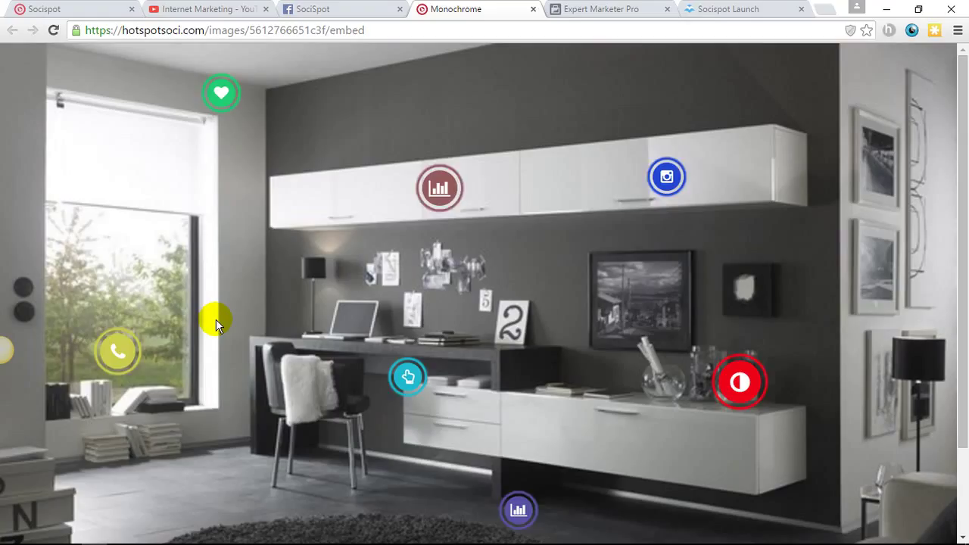
pyautogui.click(125, 348)
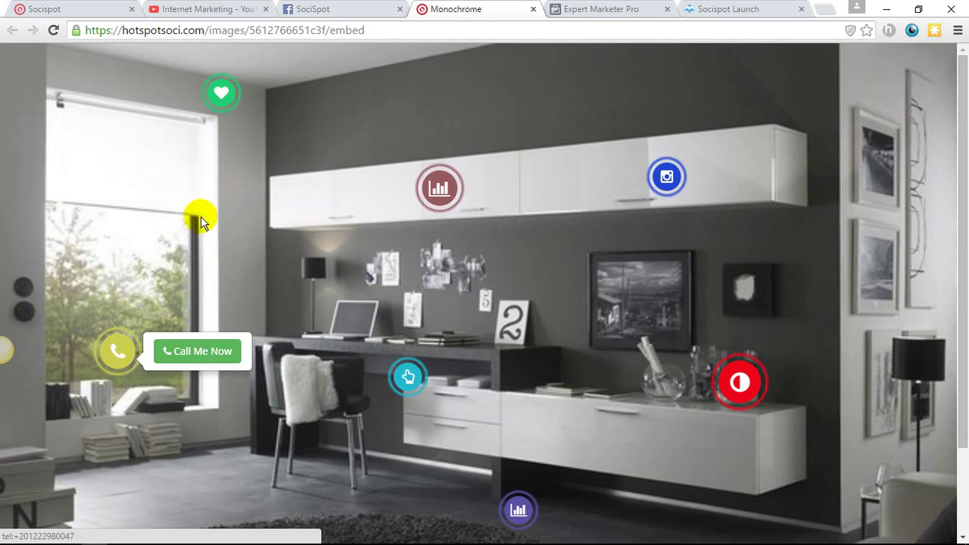
pyautogui.click(224, 96)
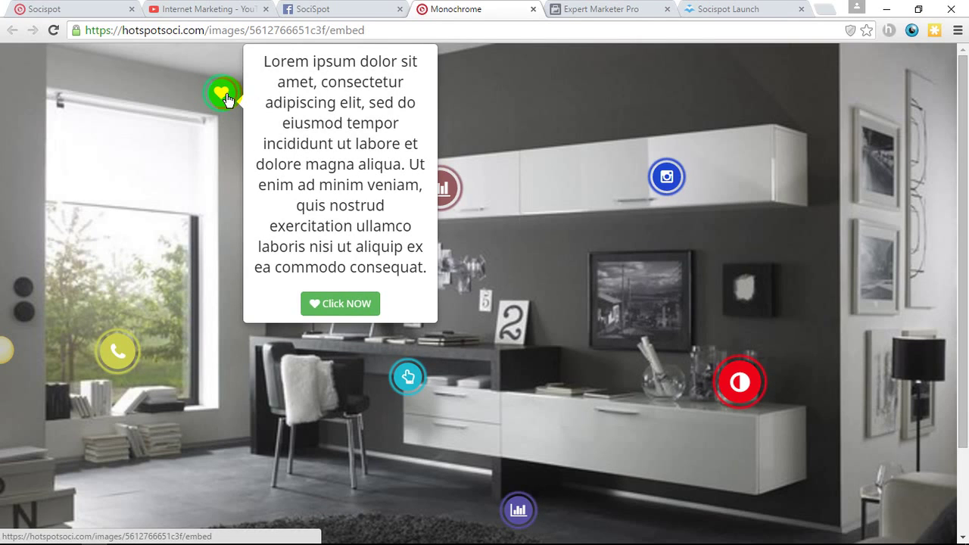
pyautogui.click(442, 189)
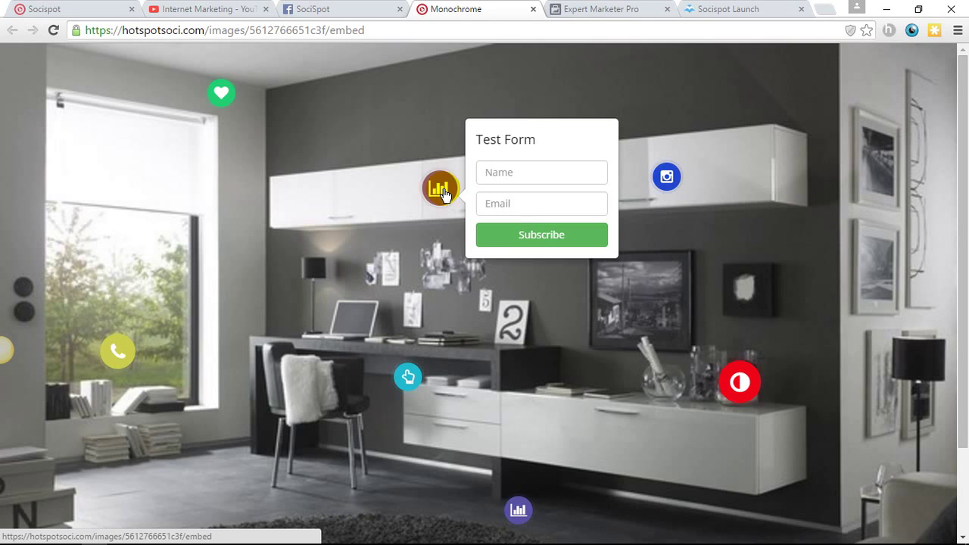
# Try the Skype chat, survey, YouTube and Instagram hotspots, then close the Instagram popup
pyautogui.click(417, 383)
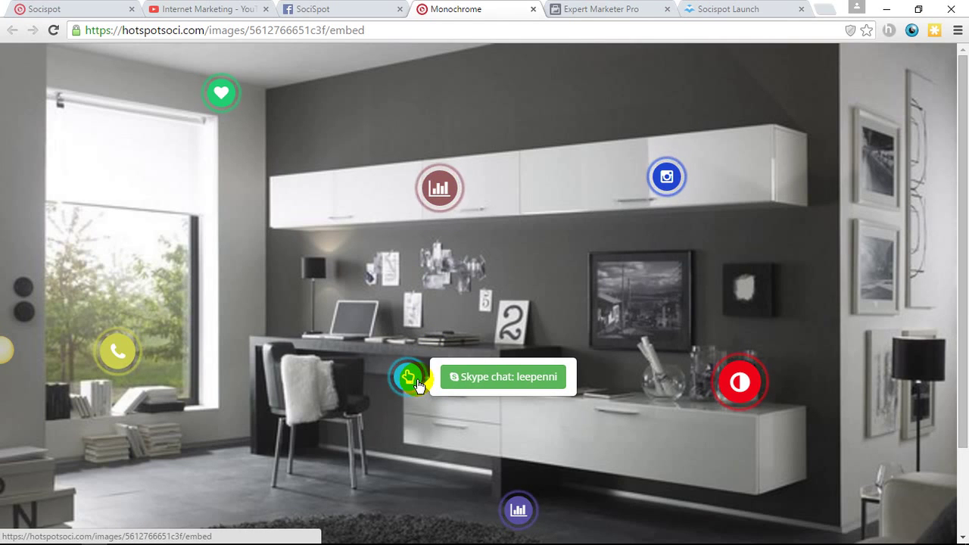
pyautogui.click(467, 381)
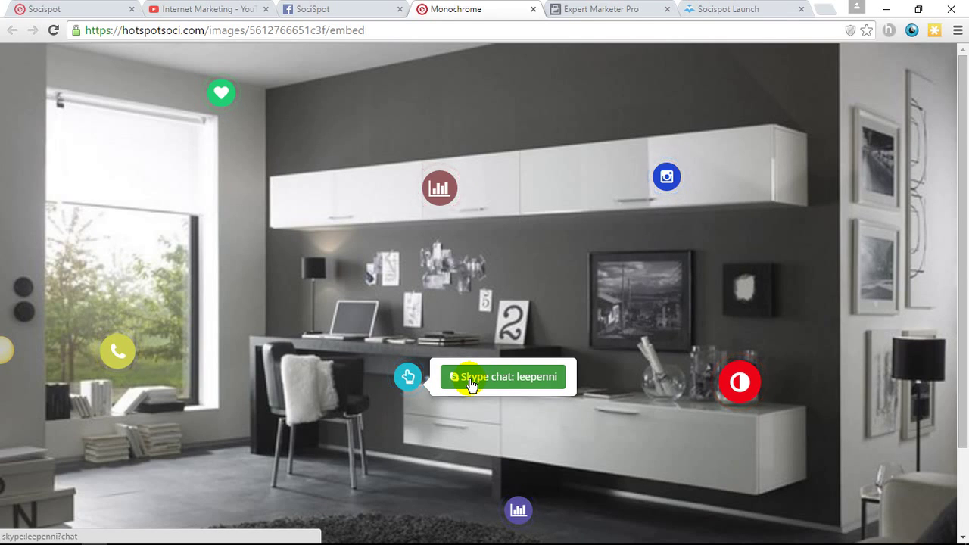
pyautogui.click(518, 510)
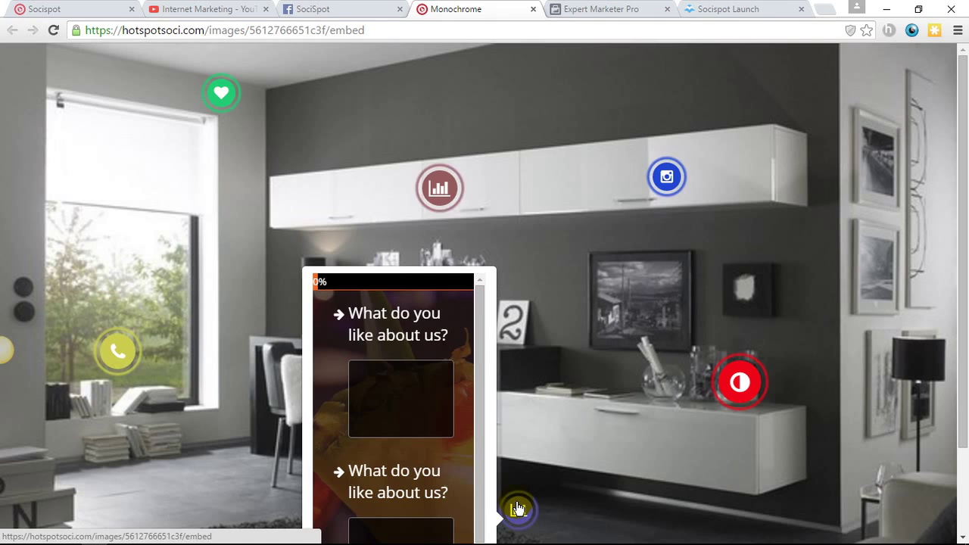
pyautogui.click(733, 386)
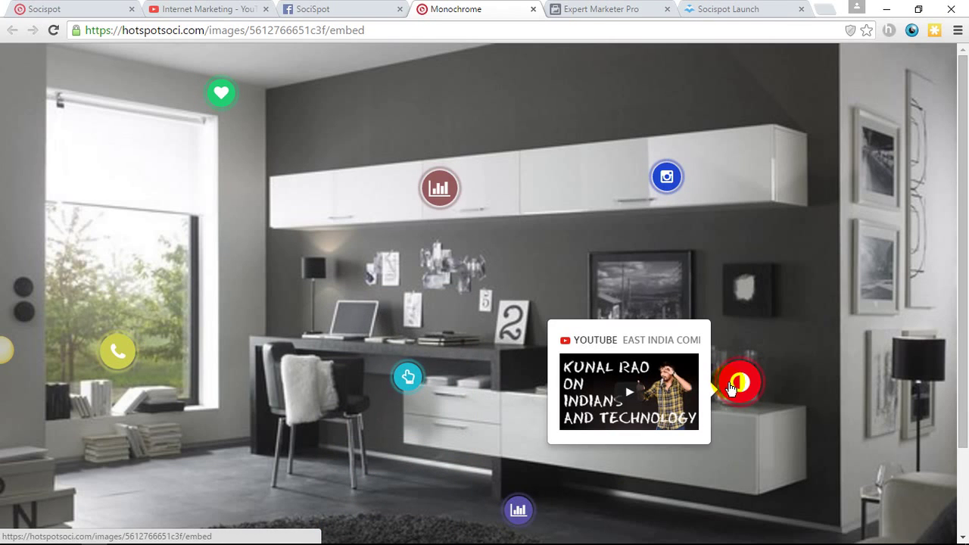
pyautogui.click(667, 178)
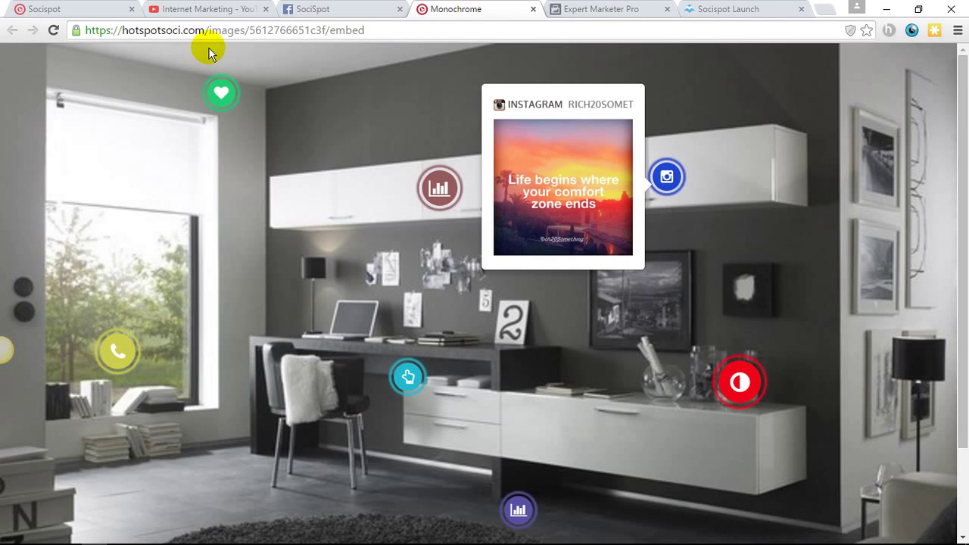
pyautogui.click(417, 77)
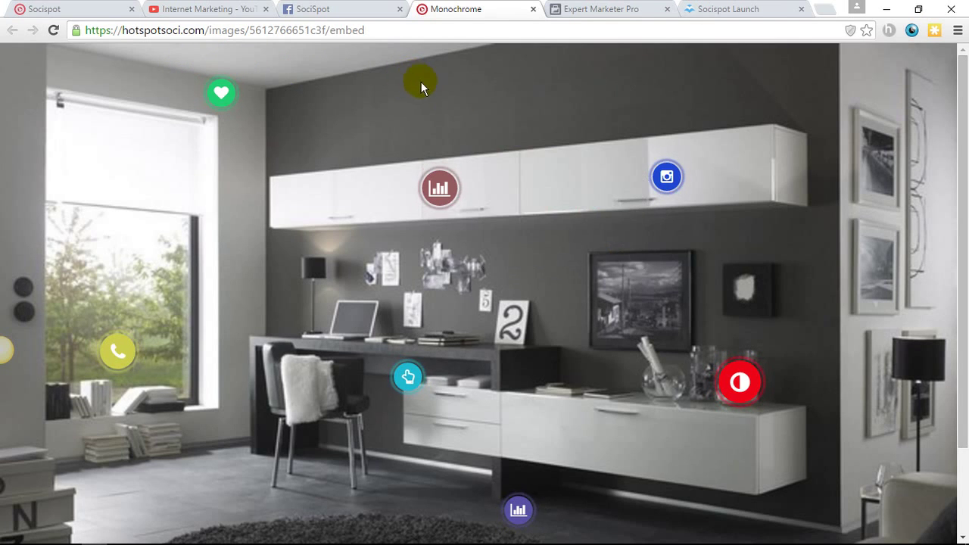
# Reload the SociSpot home page, then switch to the Expert Marketer Pro Facebook post
pyautogui.click(53, 9)
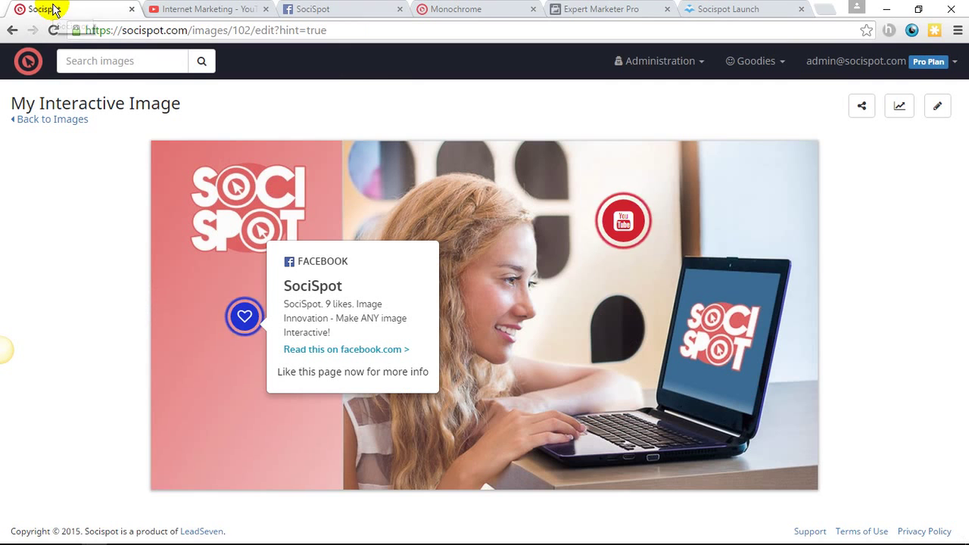
pyautogui.click(30, 62)
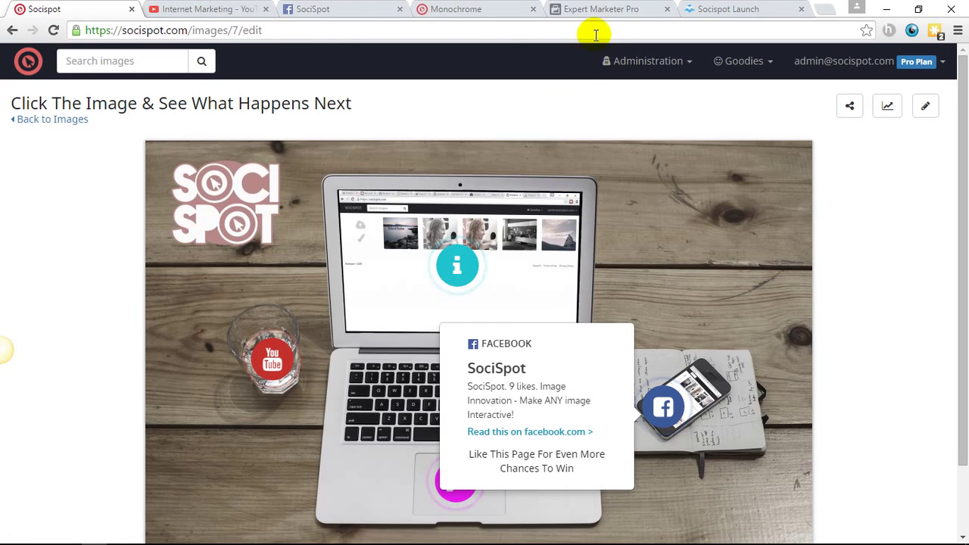
pyautogui.click(602, 11)
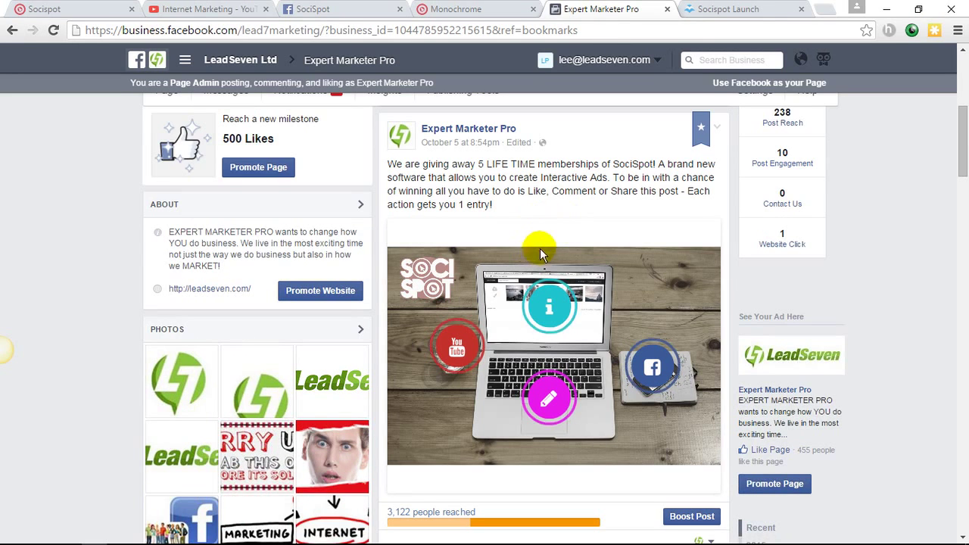
# Try the post's YouTube video and sign-up form hotspots, then follow the info hotspot's Learn More Here link
pyautogui.click(457, 354)
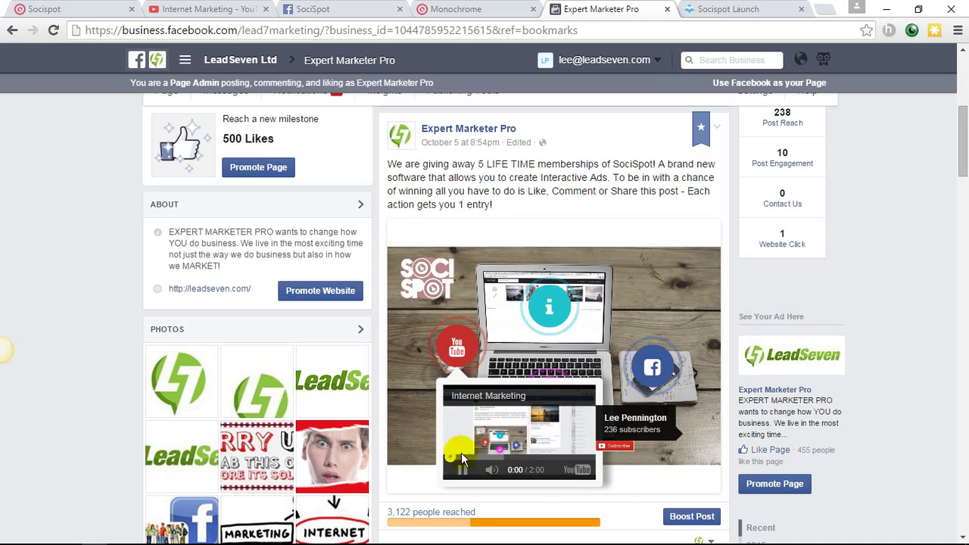
pyautogui.click(485, 443)
pyautogui.click(521, 355)
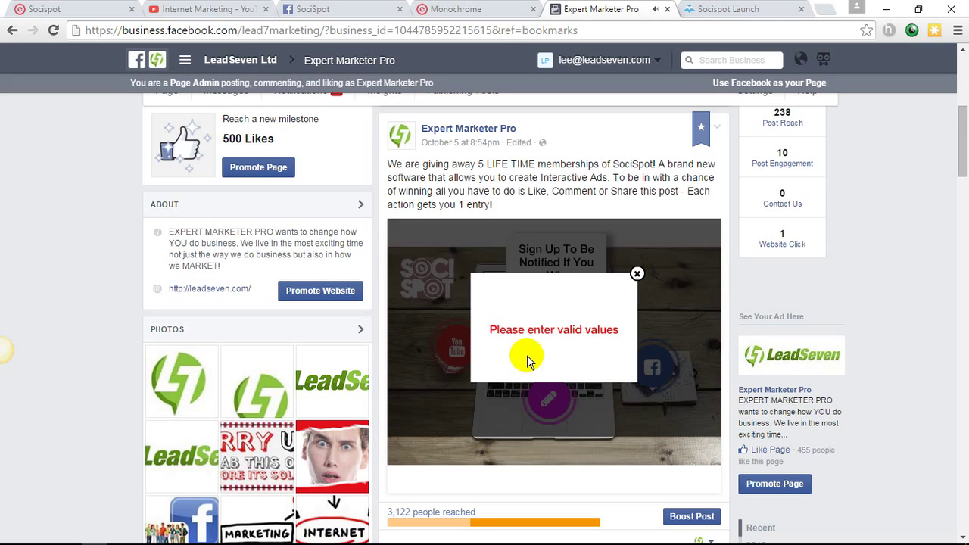
pyautogui.click(634, 274)
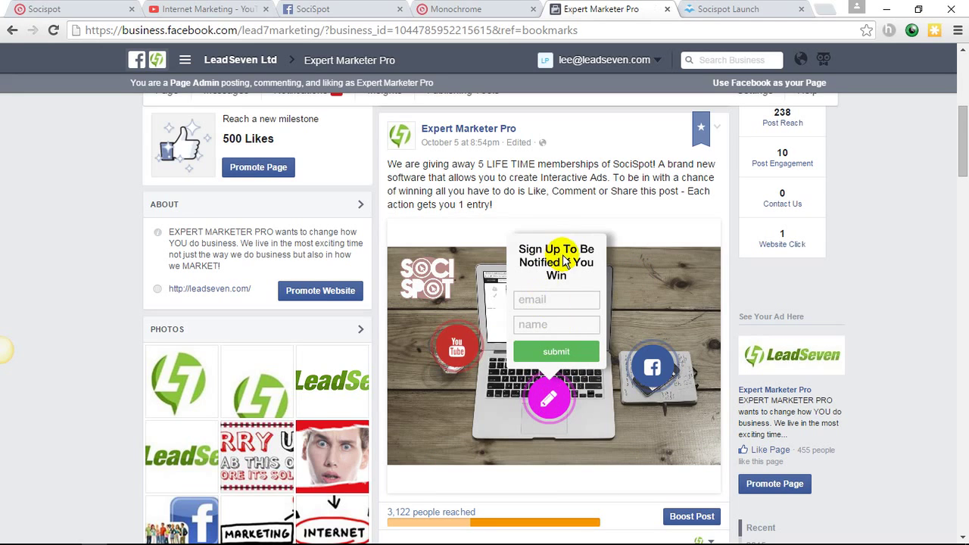
pyautogui.click(640, 291)
pyautogui.moveTo(550, 310)
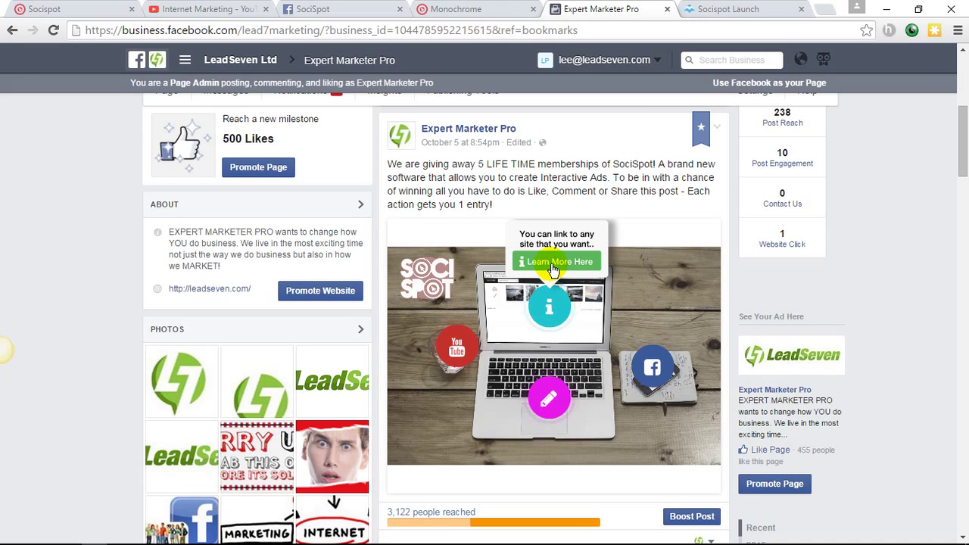
pyautogui.click(554, 263)
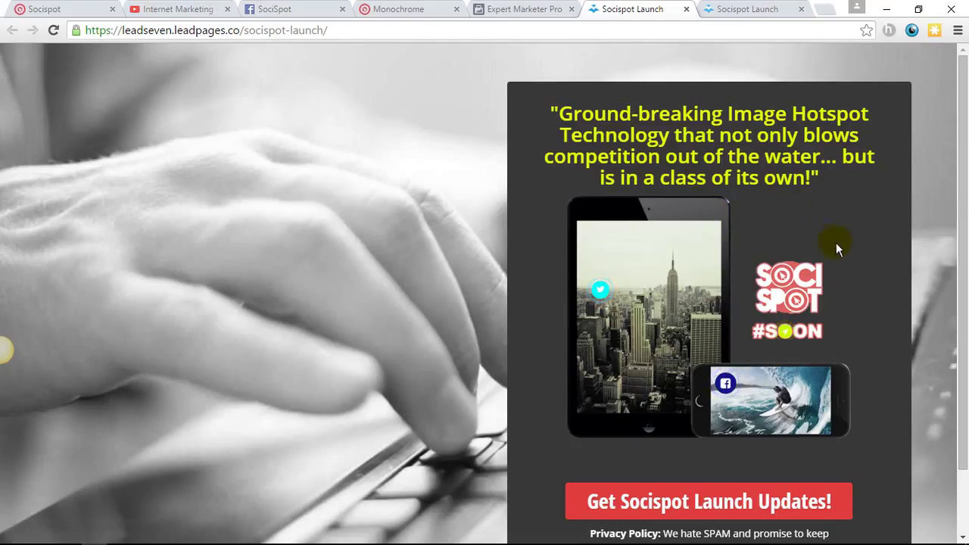
# Open and close the #SOON subscribe popup, then show the tablet's Lead Seven Twitter card
pyautogui.click(785, 337)
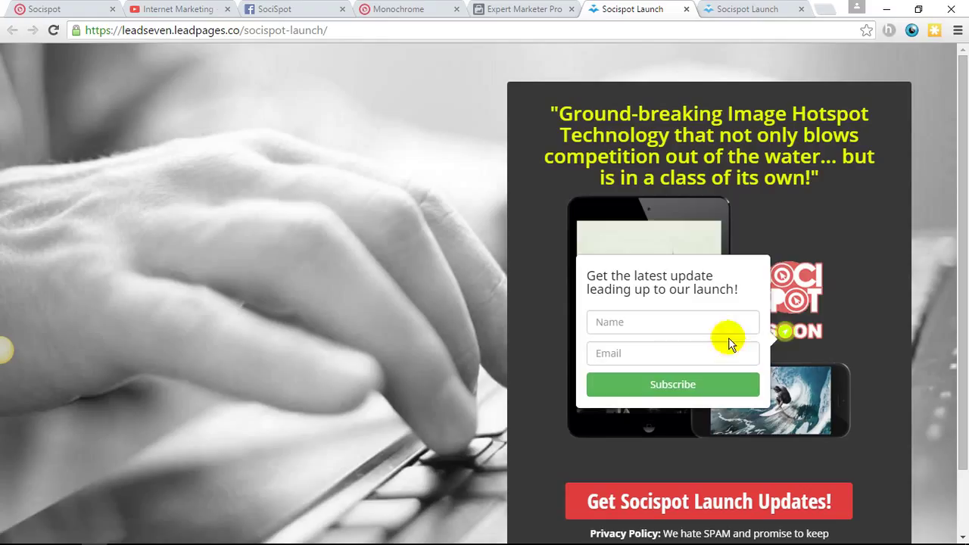
pyautogui.click(780, 331)
pyautogui.moveTo(600, 295)
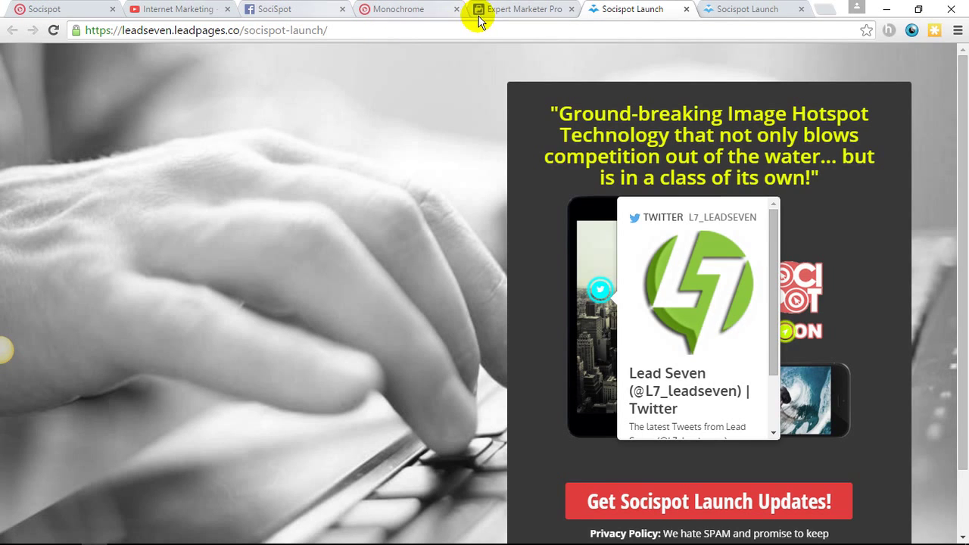
# Go back to the Expert Marketer Pro Facebook post showing the image's info hotspot card
pyautogui.click(513, 10)
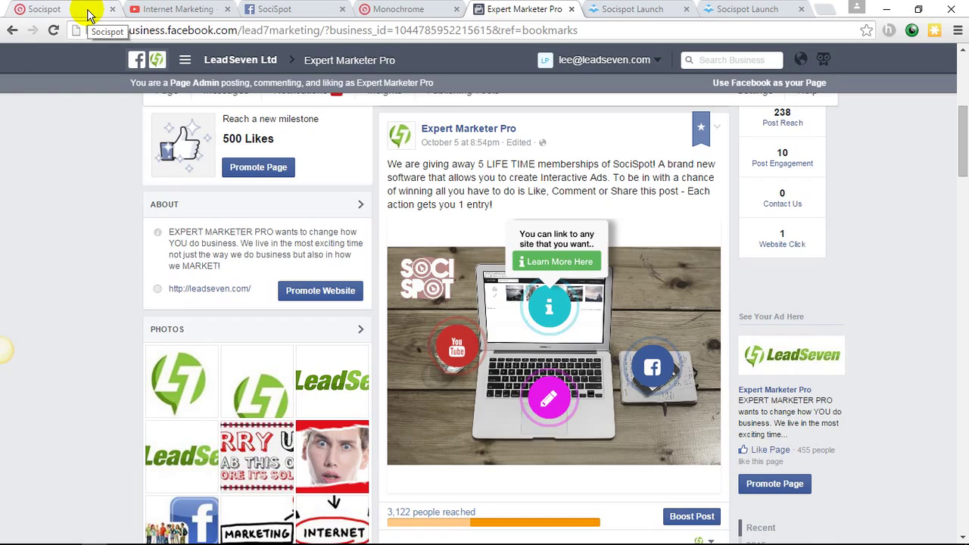
# Open the laptop image's analytics and review traffic by country, date, device, OS and browser
pyautogui.click(86, 14)
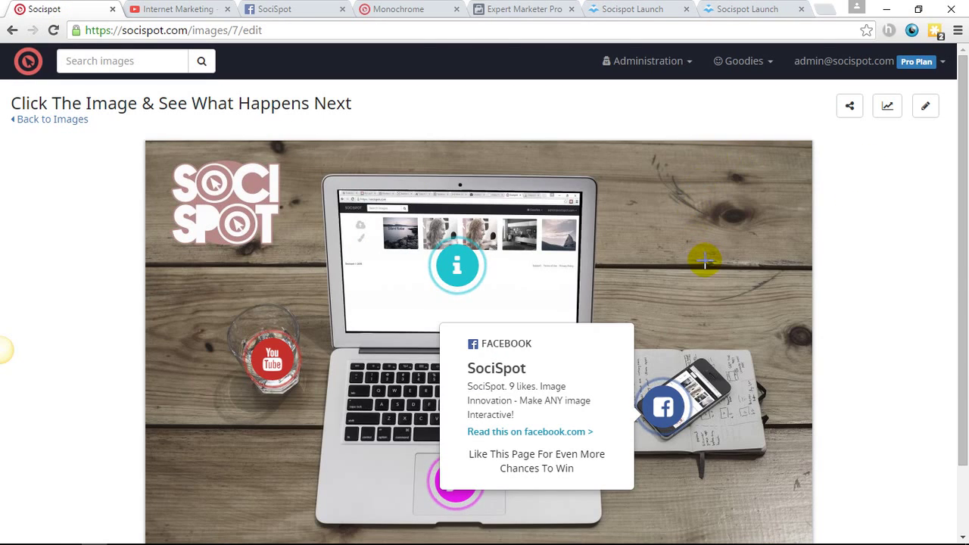
pyautogui.click(886, 109)
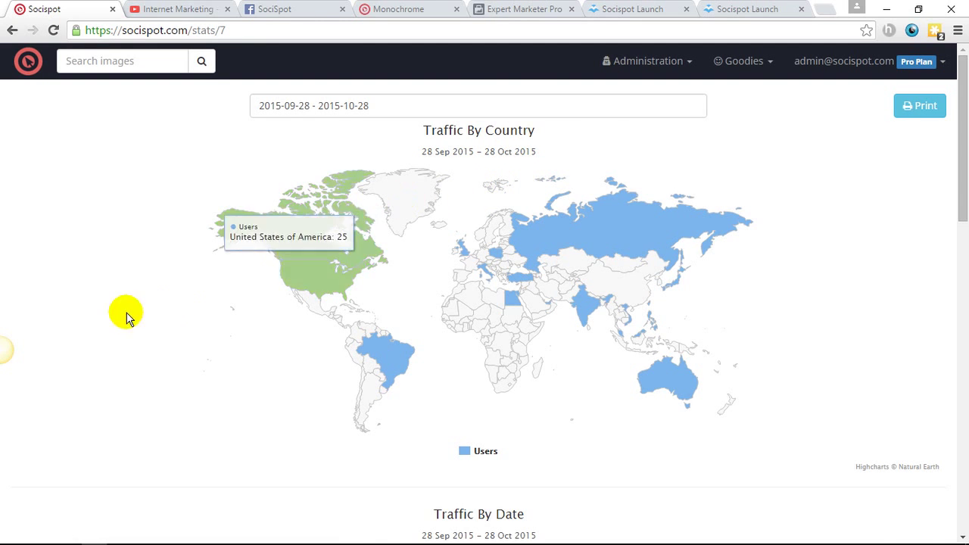
pyautogui.scroll(-2, 141, 302)
pyautogui.scroll(-2, 163, 288)
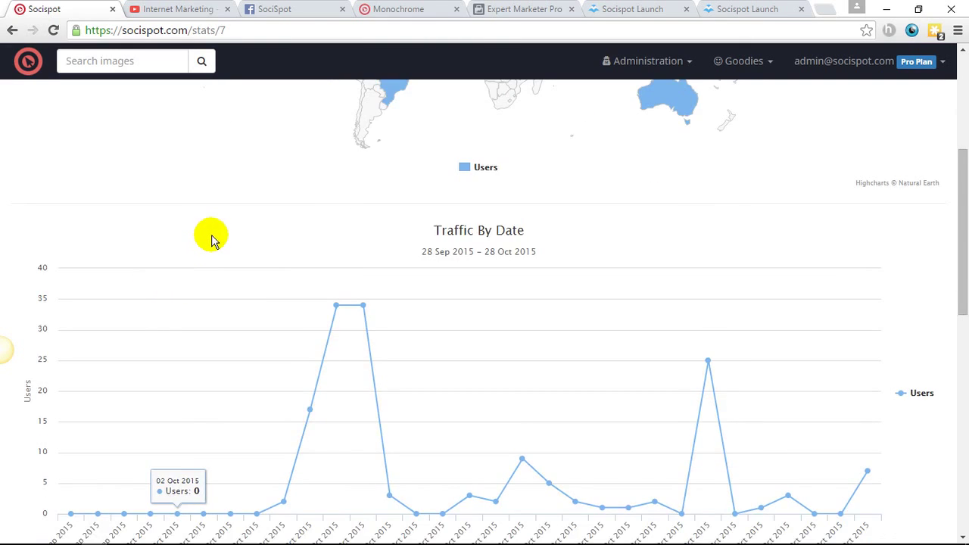
pyautogui.scroll(-5, 209, 237)
pyautogui.scroll(-4, 454, 240)
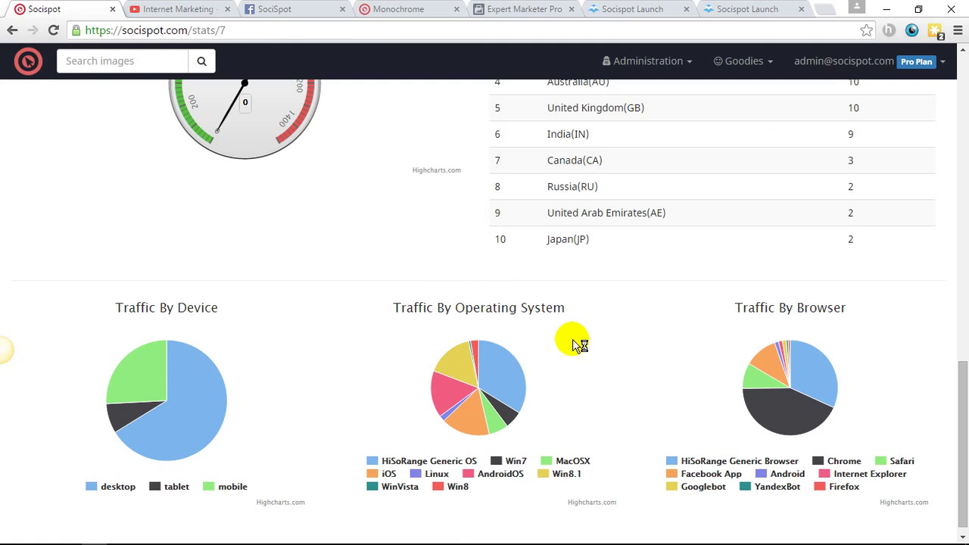
pyautogui.scroll(12, 861, 335)
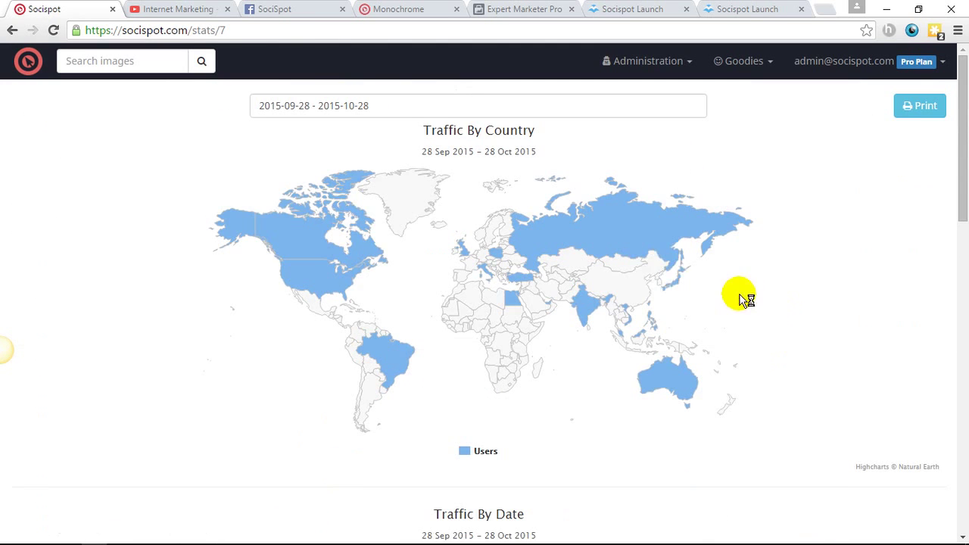
# From the gallery, open the laptop image and view its title and tracking-code details without changes
pyautogui.click(27, 61)
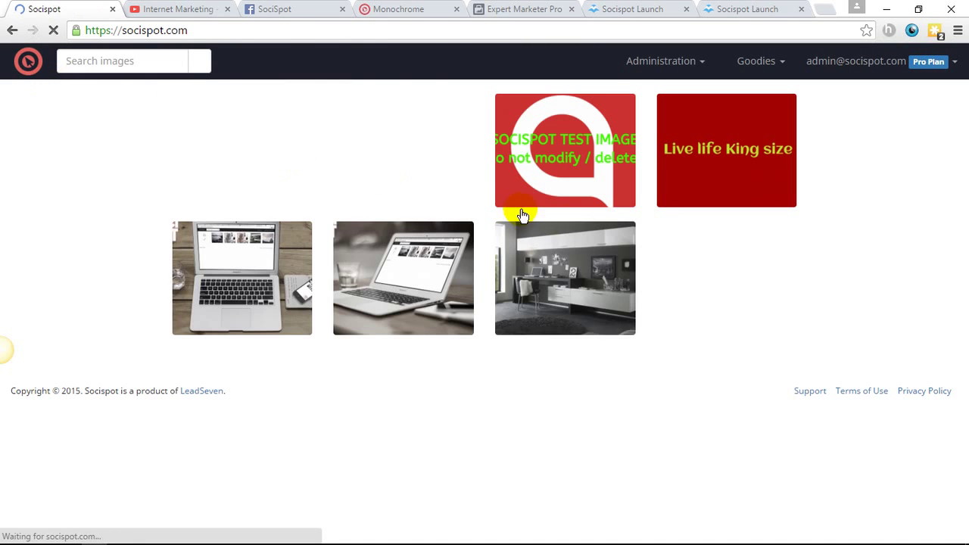
pyautogui.click(292, 283)
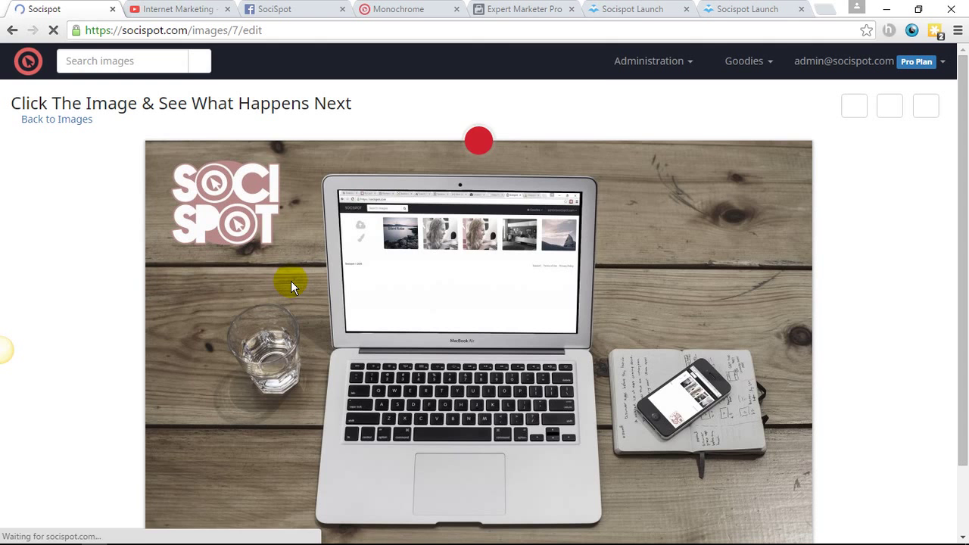
pyautogui.click(924, 106)
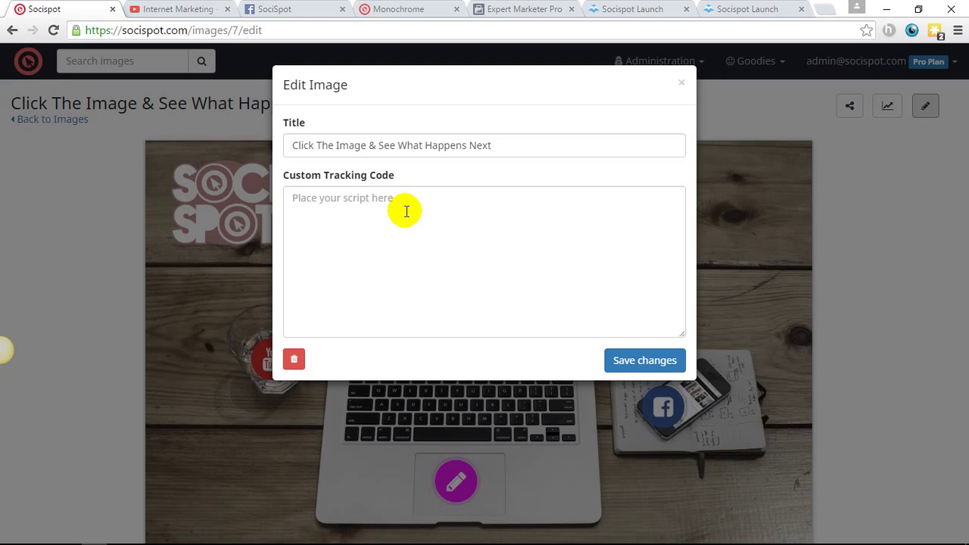
pyautogui.click(684, 87)
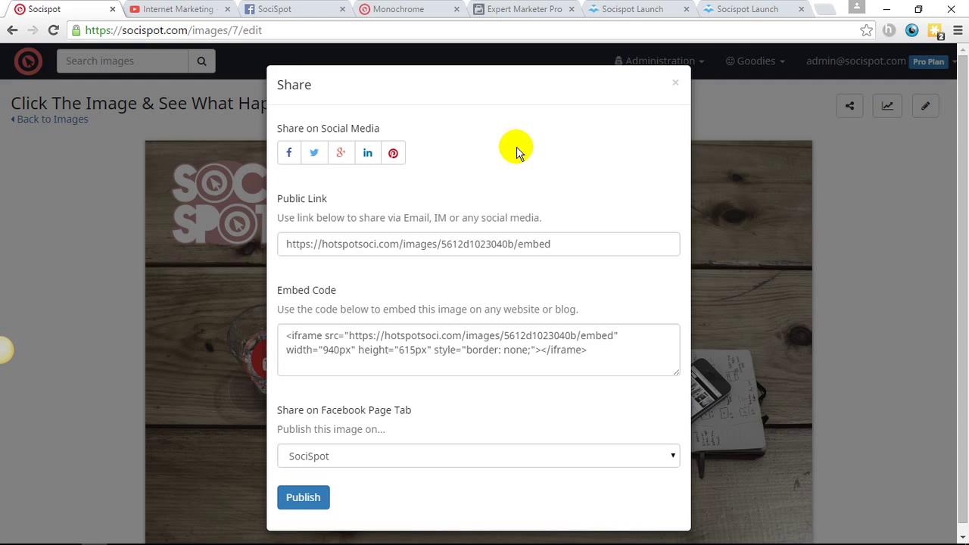
# Close the Share dialog, back to the laptop image with its YouTube, info, Facebook and pencil hotspots
pyautogui.click(676, 83)
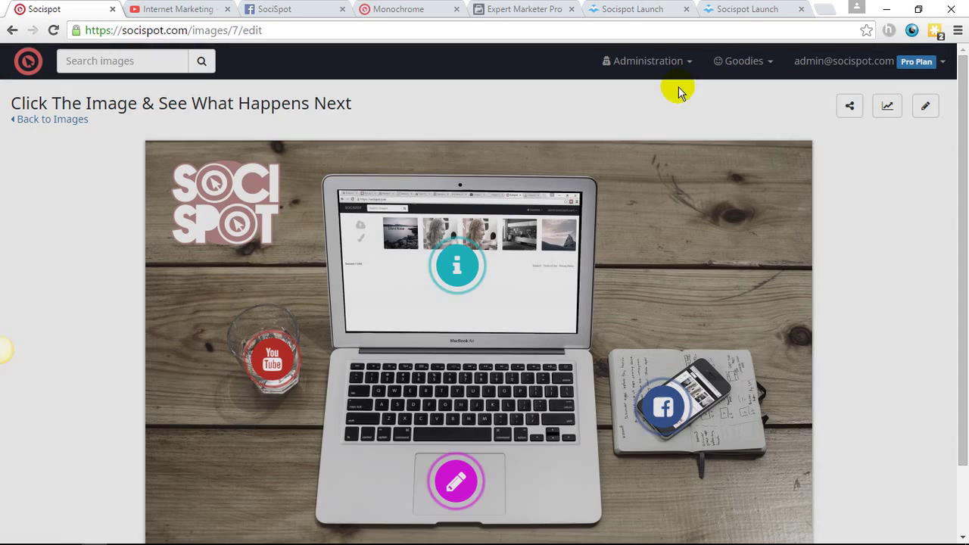